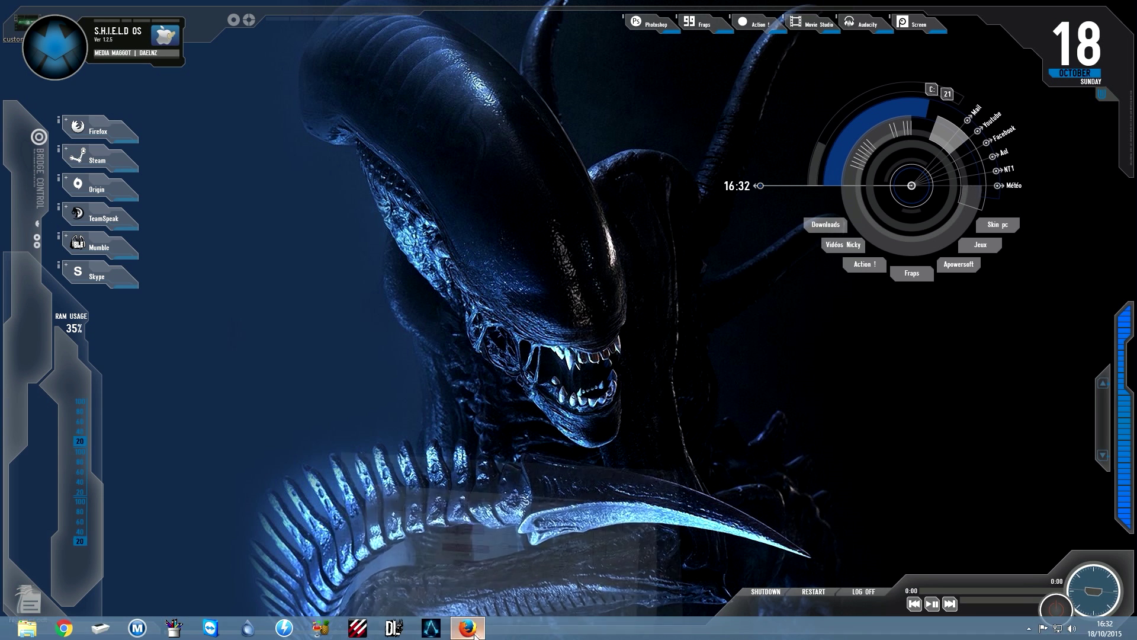
Switch to Firefox and download the HandBrake 0.10.2 Windows installer from handbrake.fr, saving the file and minimizing the browser.
{"action": "left_click", "coordinate": [467, 627]}
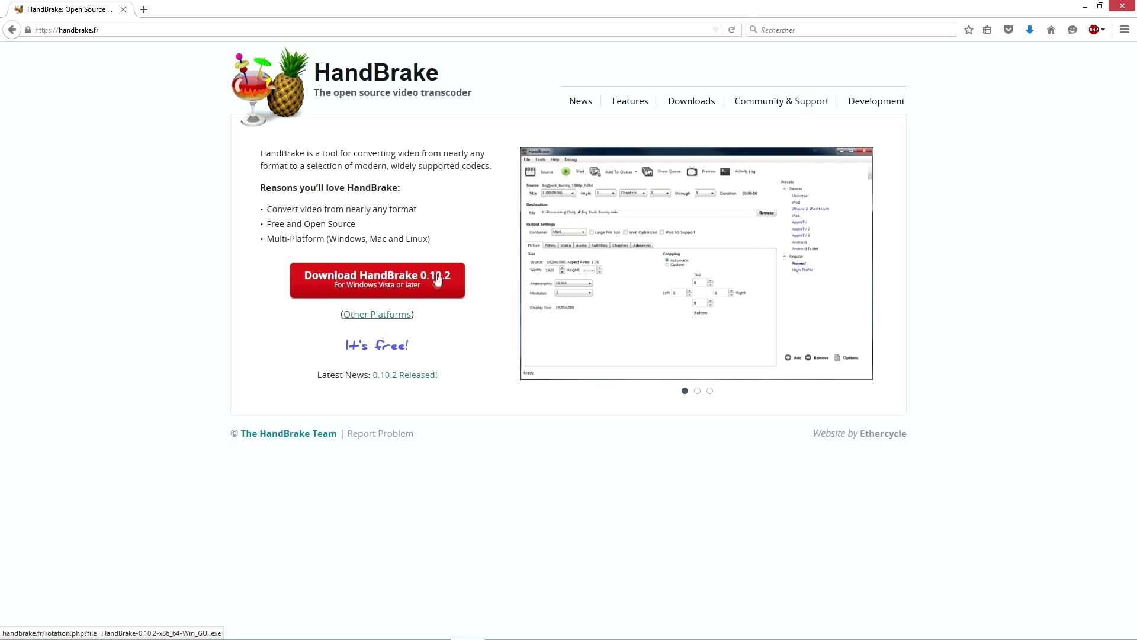
{"action": "left_click", "coordinate": [380, 290]}
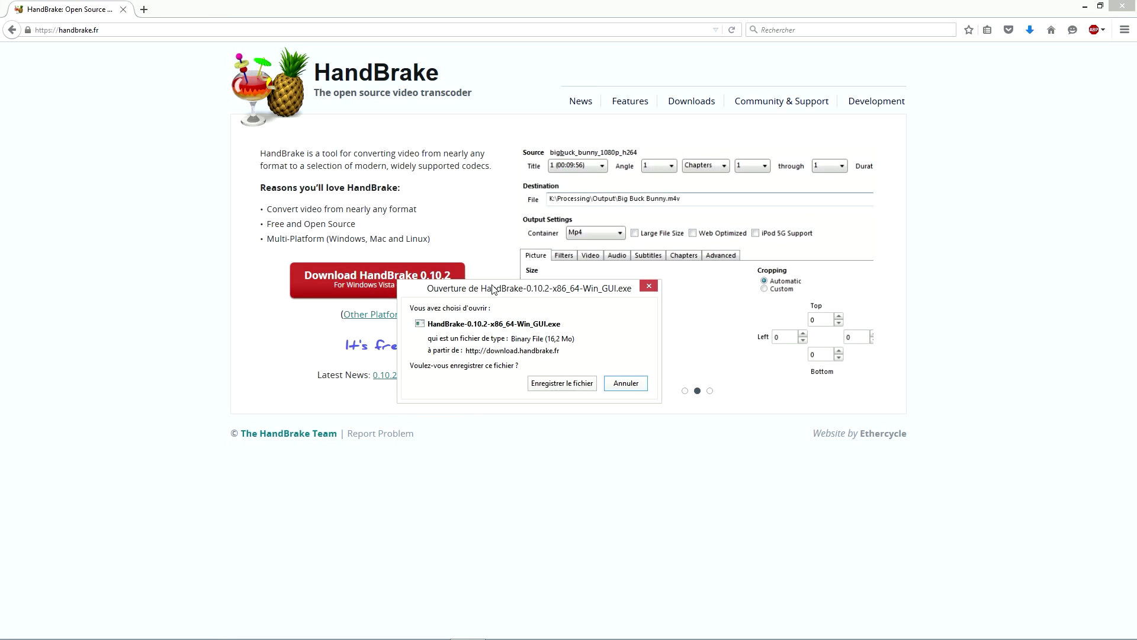
{"action": "left_click_drag", "start_coordinate": [494, 288], "coordinate": [462, 297]}
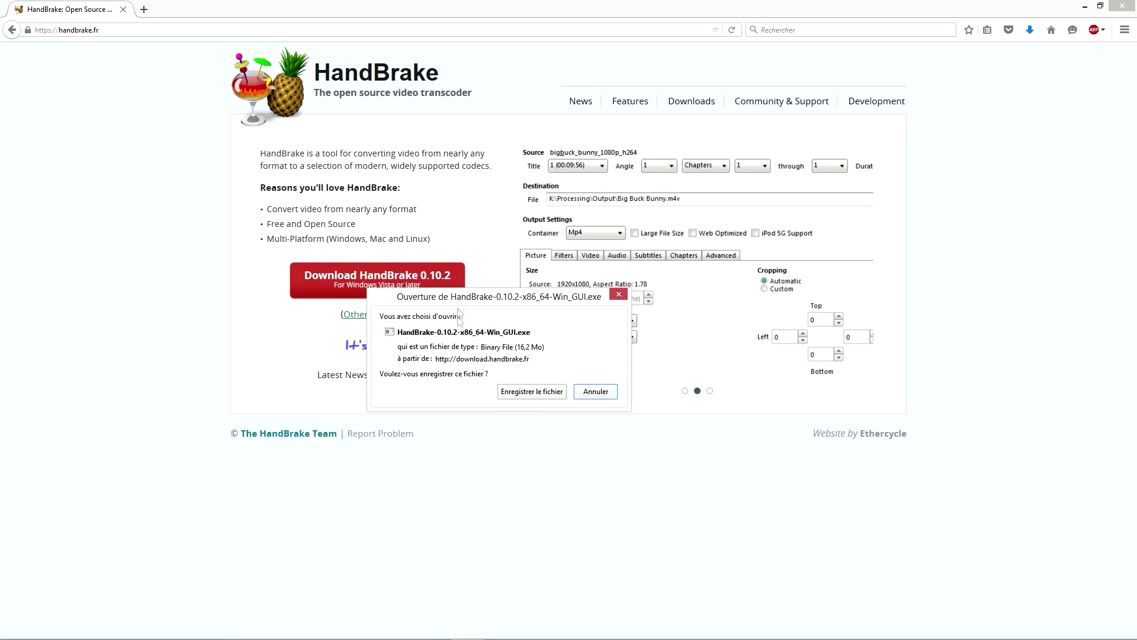
{"action": "left_click", "coordinate": [542, 395]}
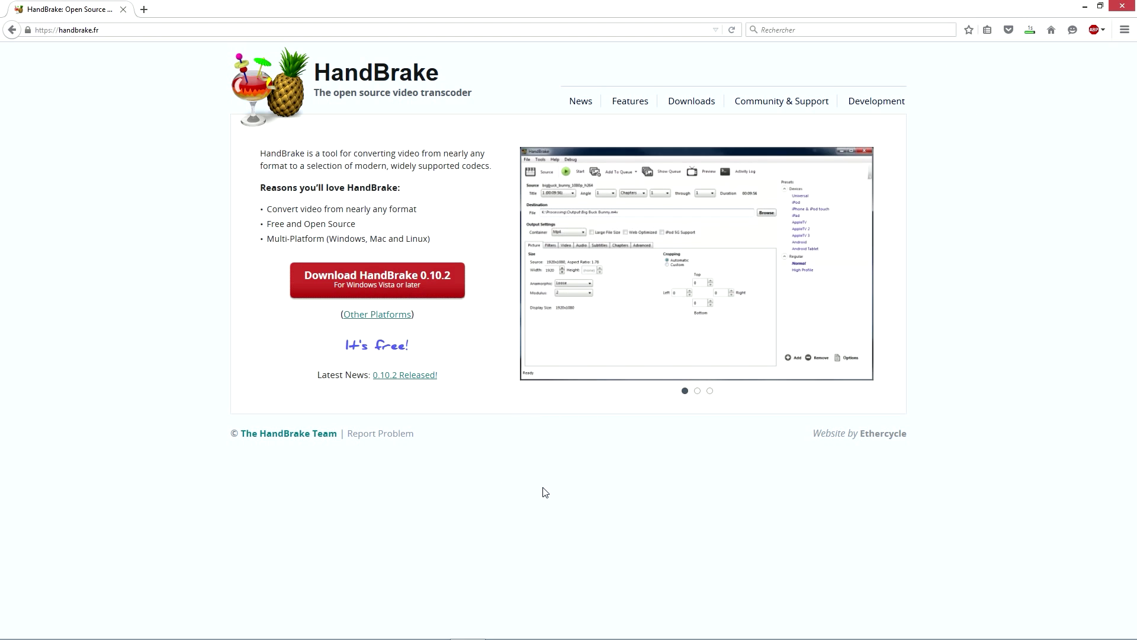
{"action": "left_click", "coordinate": [1085, 7]}
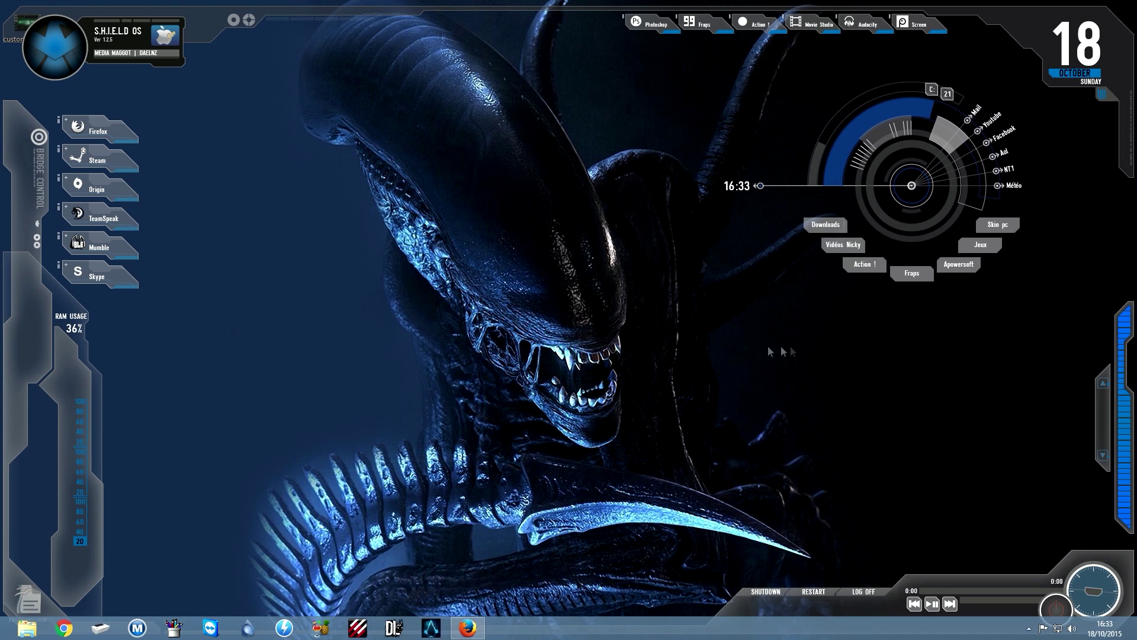
Run HandBrake-0.10.2-x86_64-Win_GUI.exe from the Downloads folder as administrator and authorize it to make changes.
{"action": "left_click", "coordinate": [826, 225]}
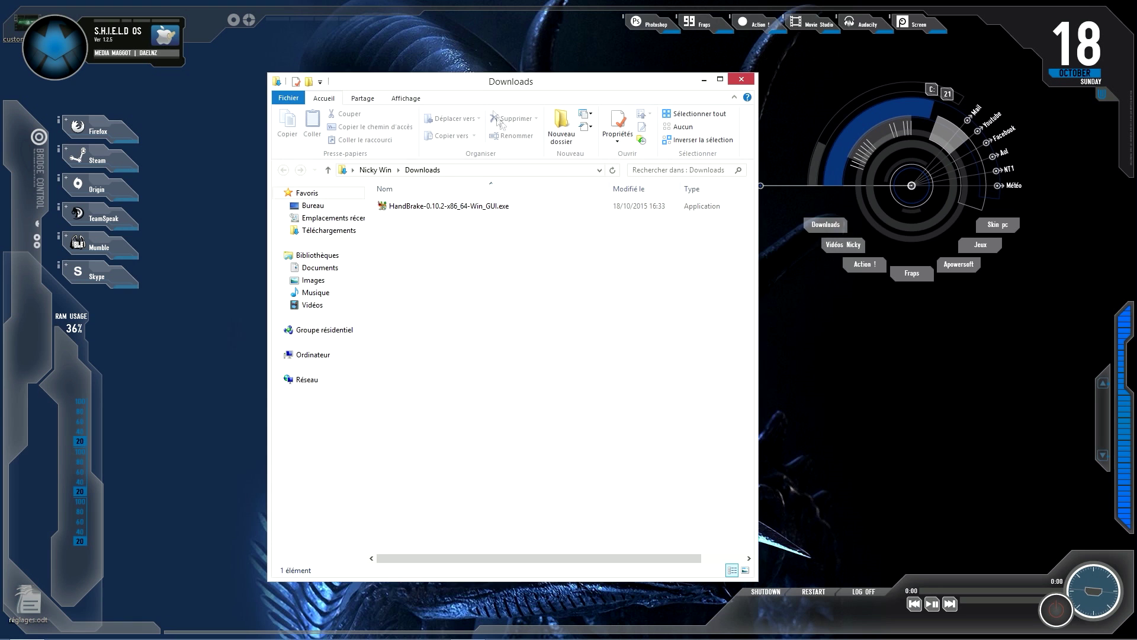
{"action": "left_click_drag", "start_coordinate": [495, 83], "coordinate": [482, 83]}
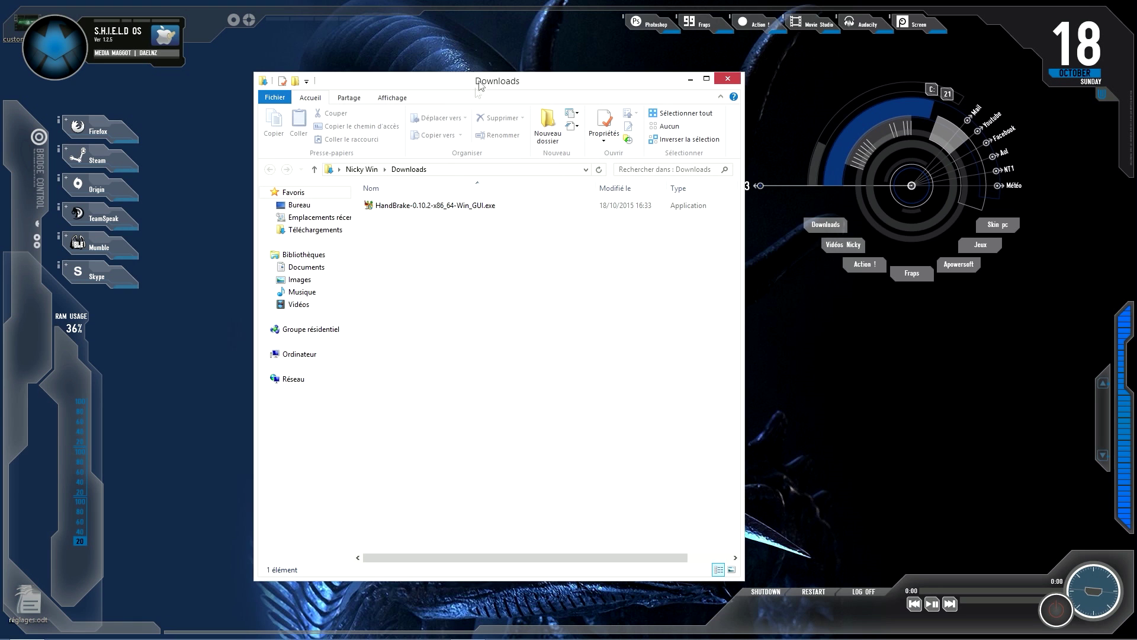
{"action": "right_click", "coordinate": [395, 206]}
{"action": "left_click", "coordinate": [427, 238]}
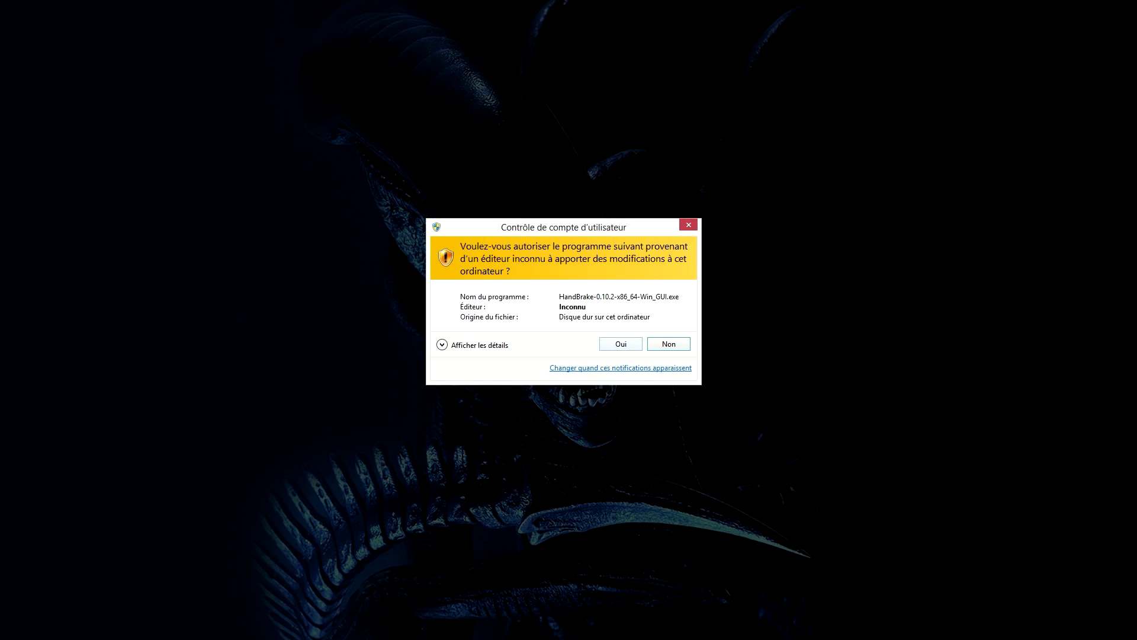
{"action": "left_click", "coordinate": [621, 344]}
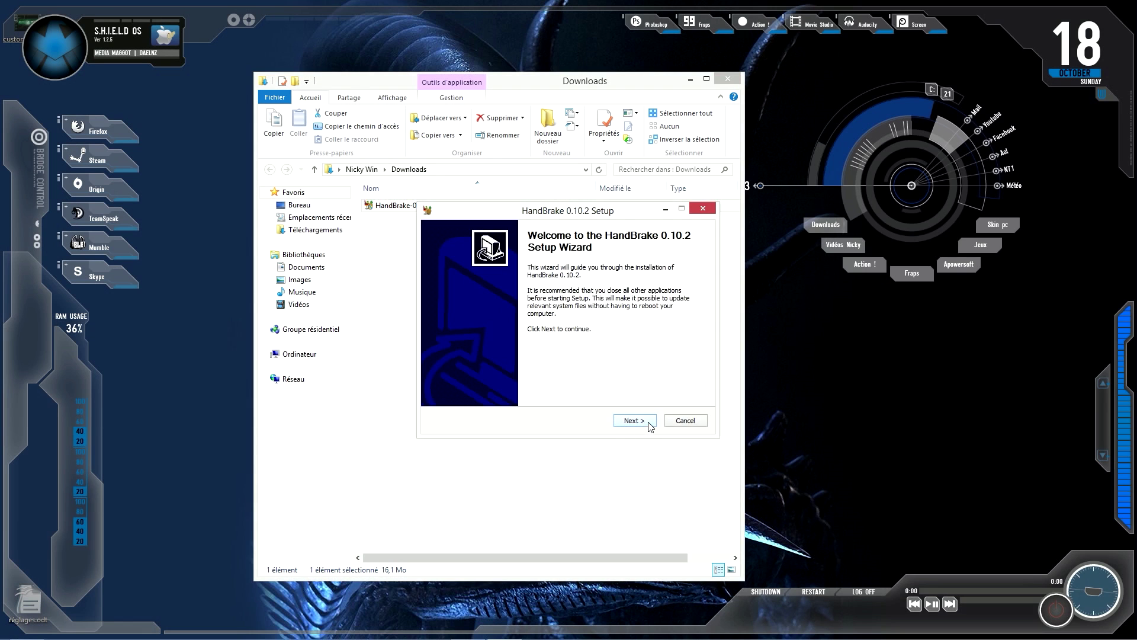
Install HandBrake 0.10.2 in the default folder C:\Program Files\Handbrake, finish the setup and close the Downloads folder.
{"action": "left_click", "coordinate": [633, 420]}
{"action": "left_click_drag", "start_coordinate": [581, 212], "coordinate": [501, 227]}
{"action": "left_click", "coordinate": [557, 434]}
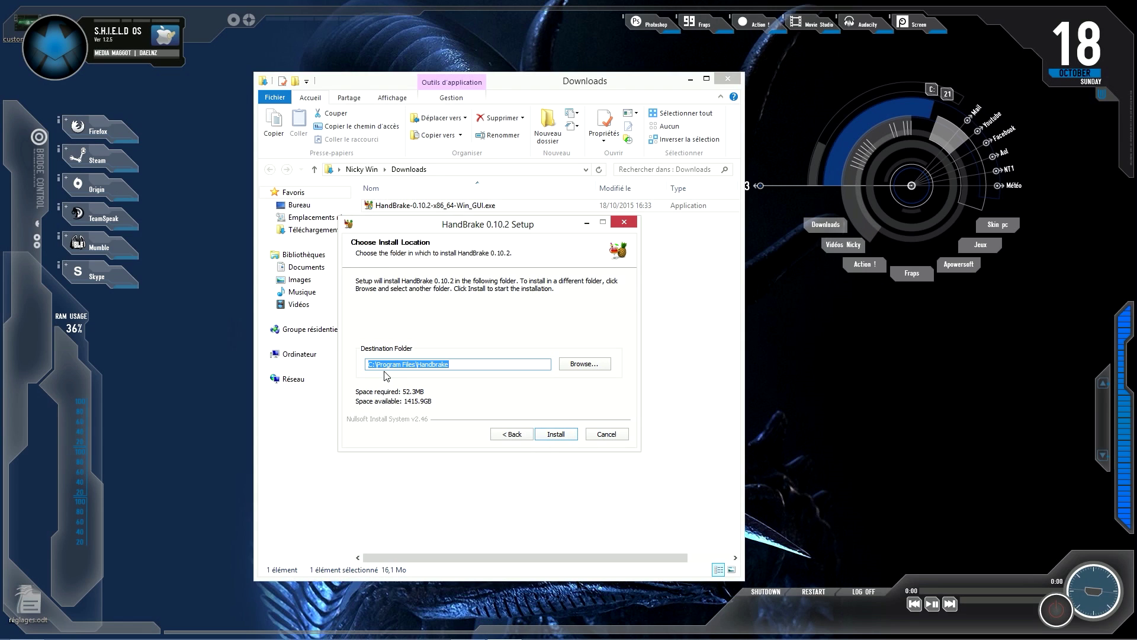
{"action": "left_click", "coordinate": [558, 434]}
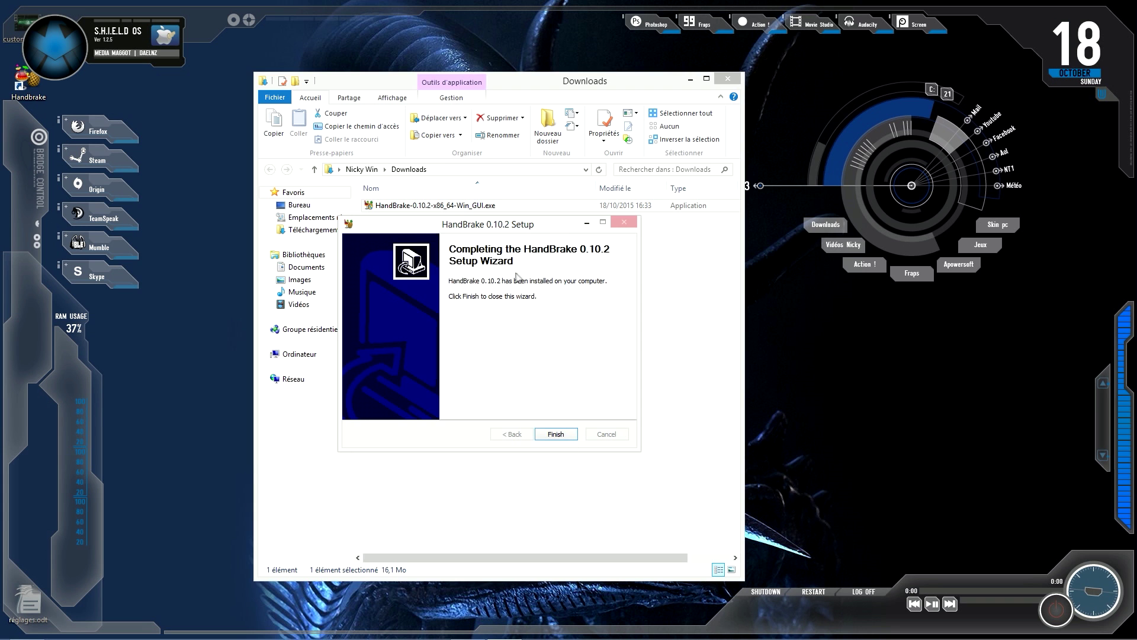
{"action": "left_click", "coordinate": [556, 435]}
{"action": "left_click", "coordinate": [729, 81]}
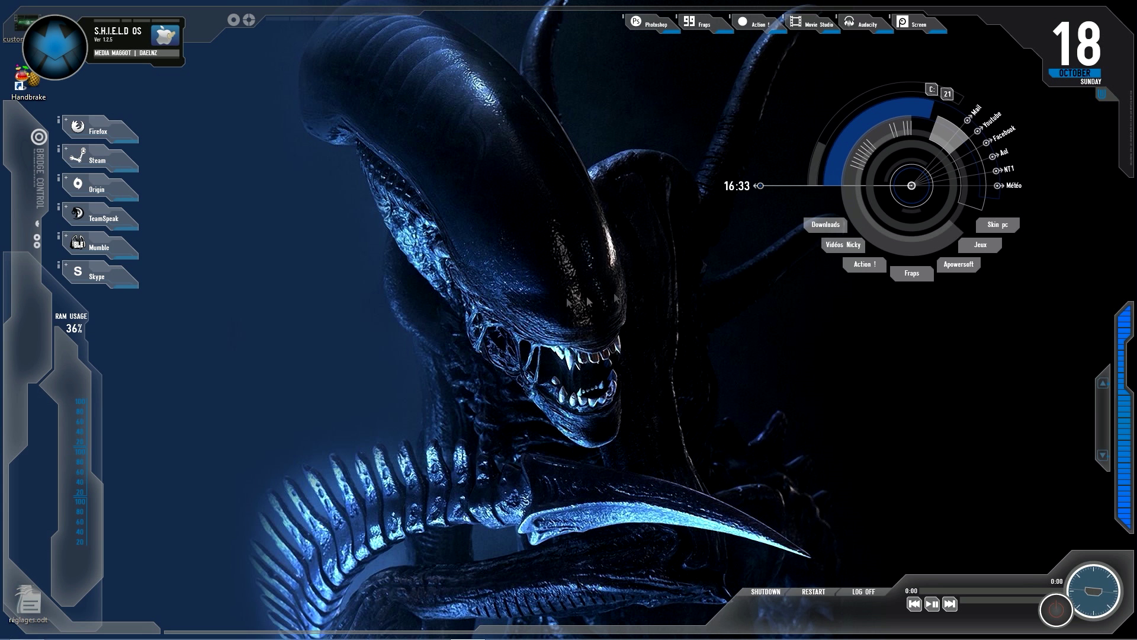
Launch HandBrake from its desktop shortcut and load the single video file customiz-bureau.mp4 from the desktop as the source.
{"action": "left_click_drag", "start_coordinate": [27, 80], "coordinate": [350, 355]}
{"action": "double_click", "coordinate": [382, 323]}
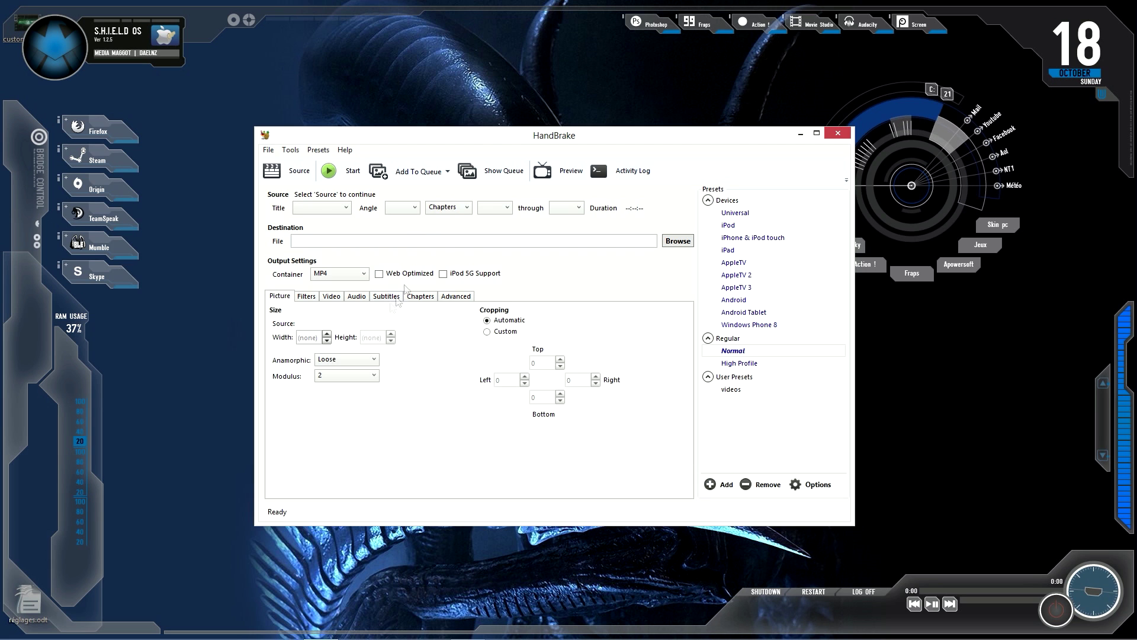
{"action": "left_click", "coordinate": [282, 176]}
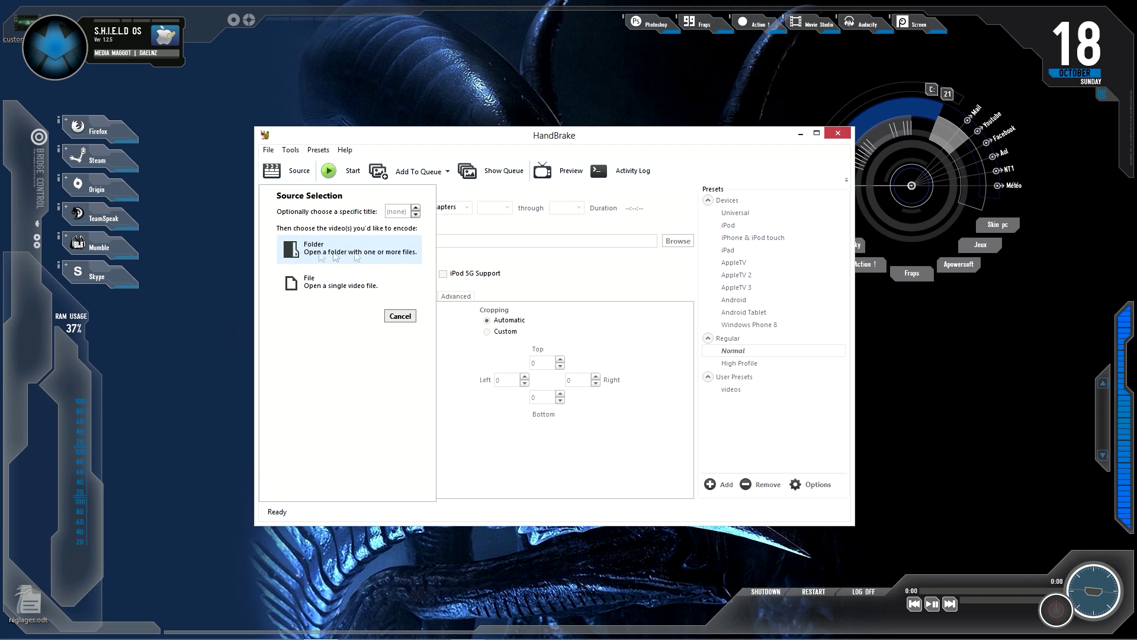
{"action": "left_click", "coordinate": [333, 294]}
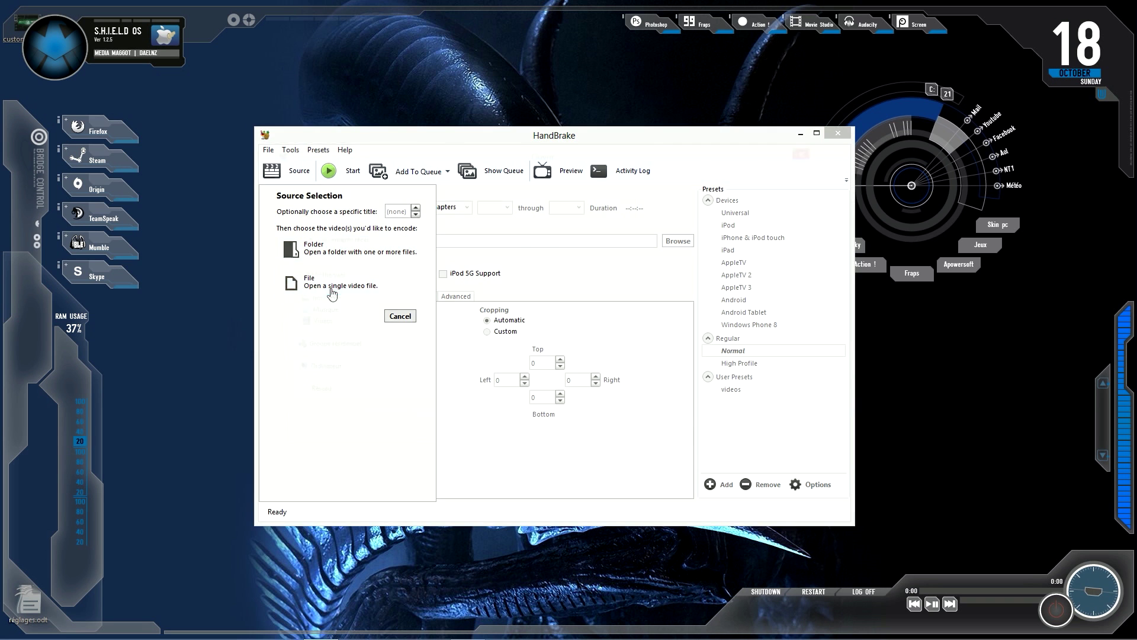
{"action": "left_click_drag", "start_coordinate": [610, 155], "coordinate": [607, 221]}
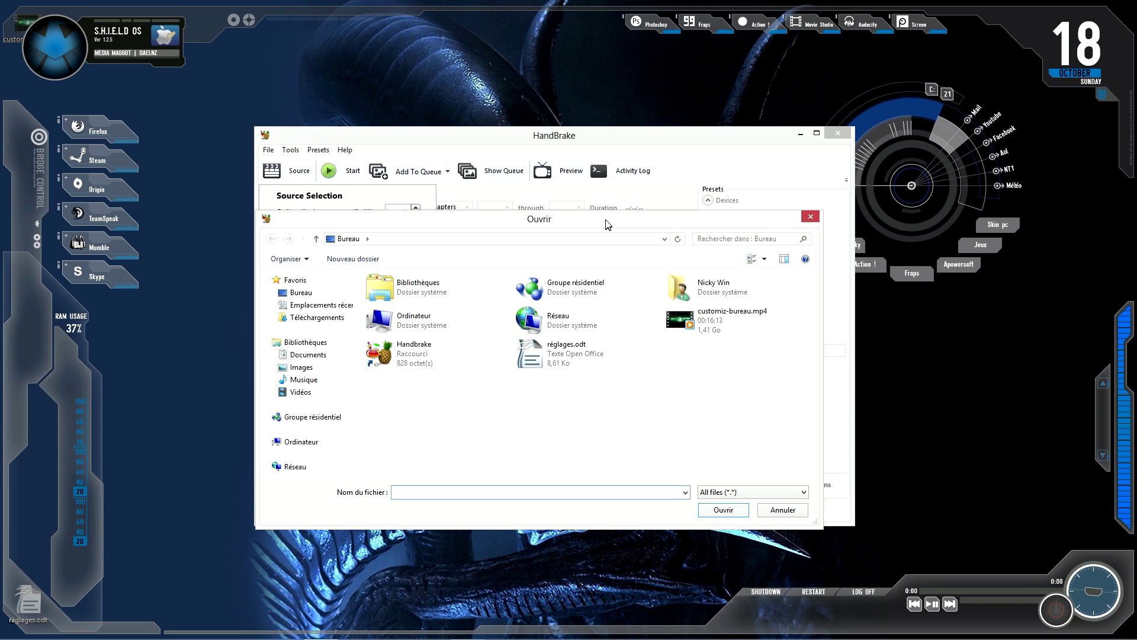
{"action": "left_click", "coordinate": [720, 322]}
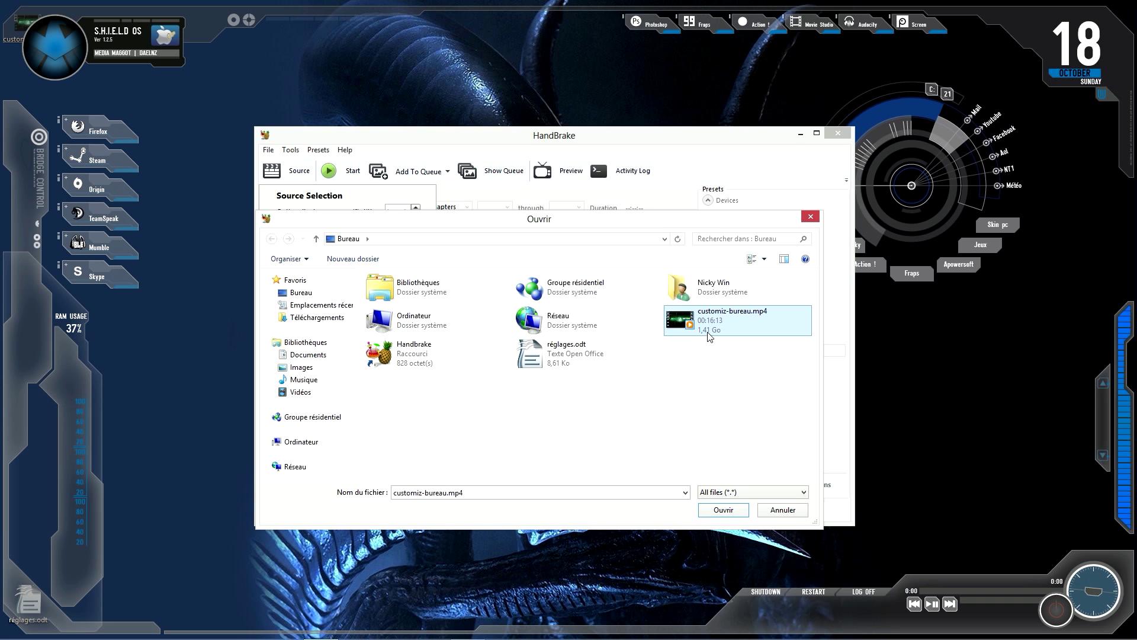
{"action": "left_click", "coordinate": [723, 509]}
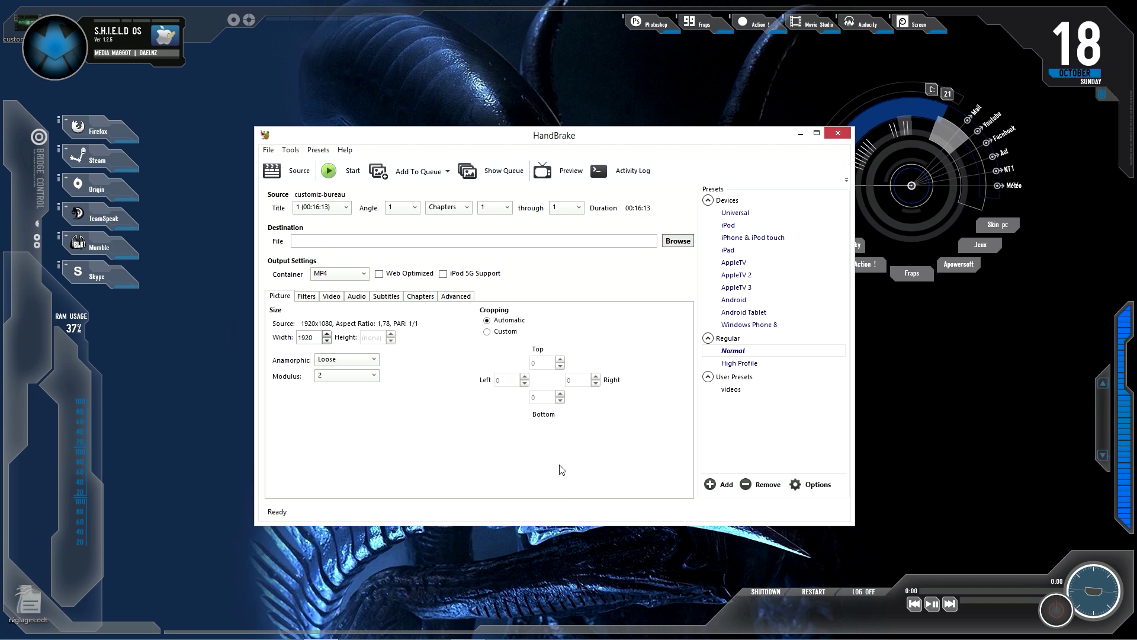
Add a user preset named "test" with the default custom picture size and video filter settings saved.
{"action": "left_click", "coordinate": [717, 487]}
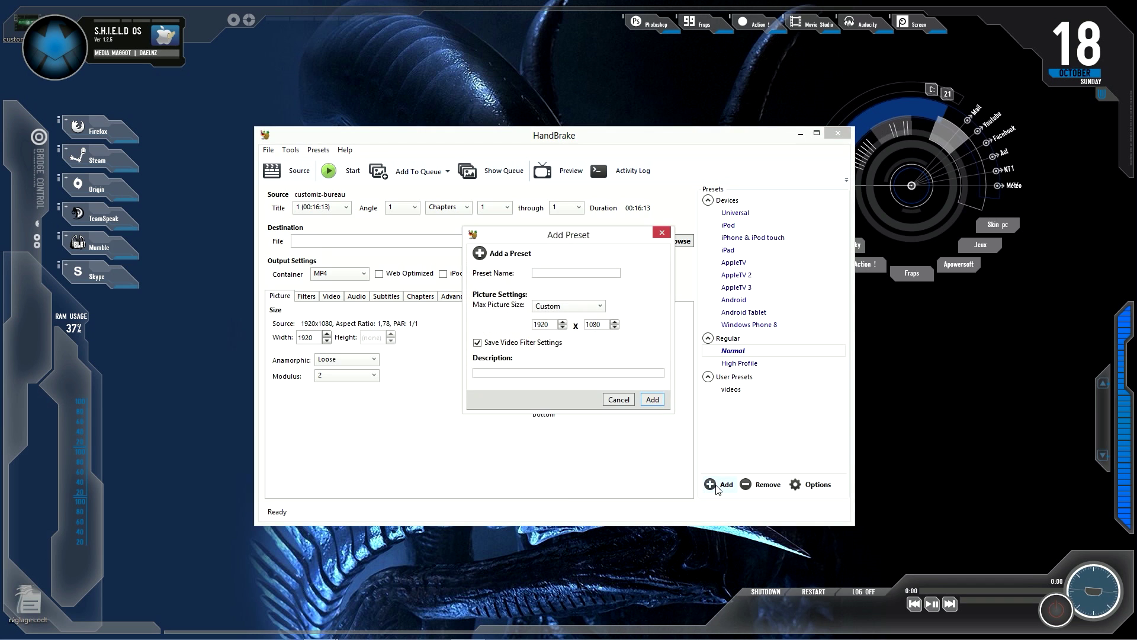
{"action": "left_click_drag", "start_coordinate": [551, 240], "coordinate": [494, 287]}
{"action": "left_click", "coordinate": [527, 321]}
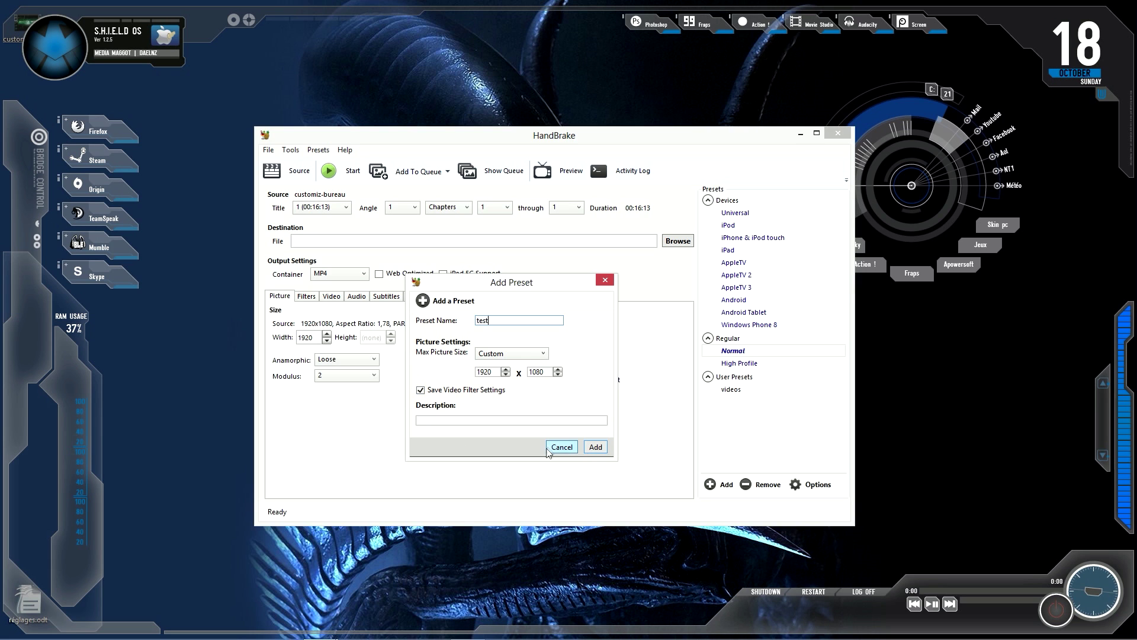
{"action": "left_click", "coordinate": [595, 447]}
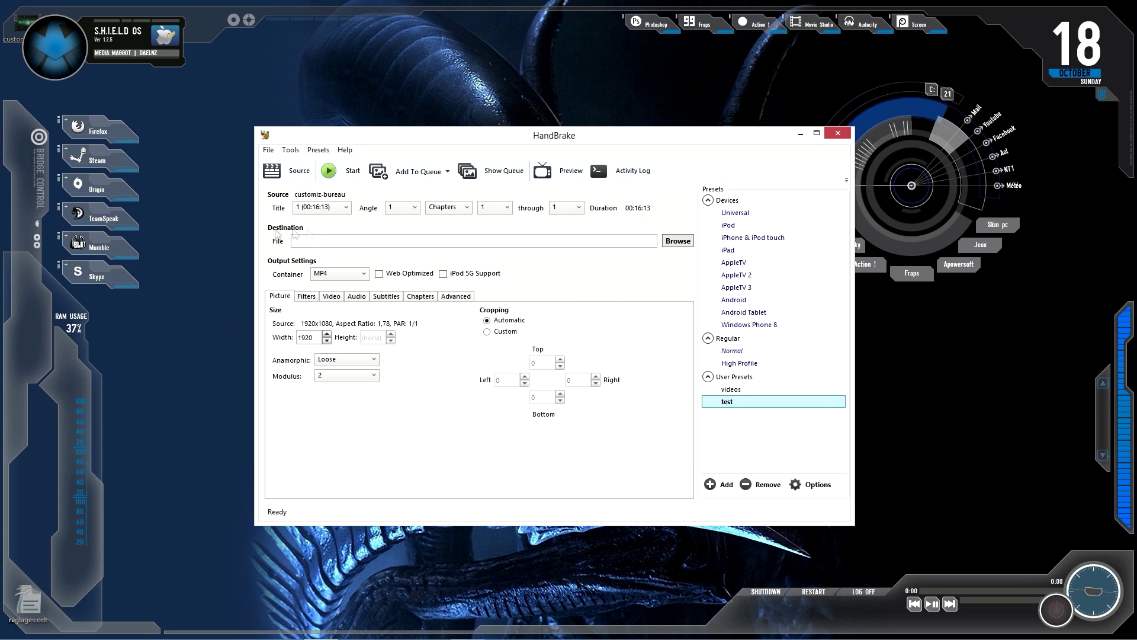
Set the destination file to the desktop (Bureau) with the name "test" in mp4 format.
{"action": "left_click", "coordinate": [678, 240]}
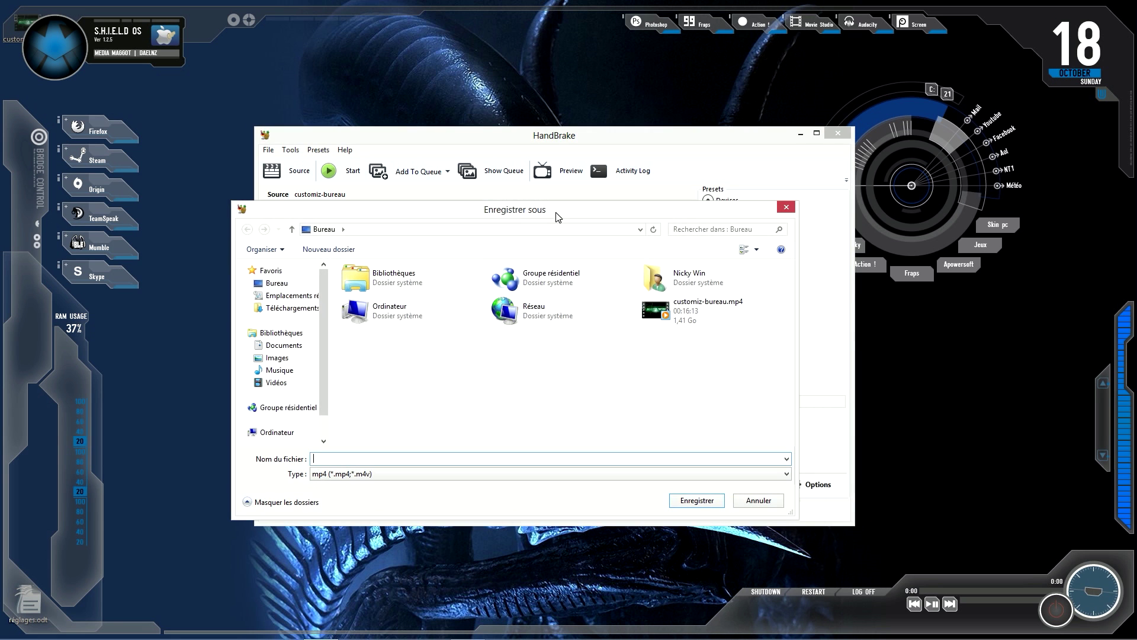
{"action": "left_click", "coordinate": [276, 284]}
{"action": "left_click", "coordinate": [361, 459]}
{"action": "type", "text": "test"}
{"action": "left_click", "coordinate": [687, 500]}
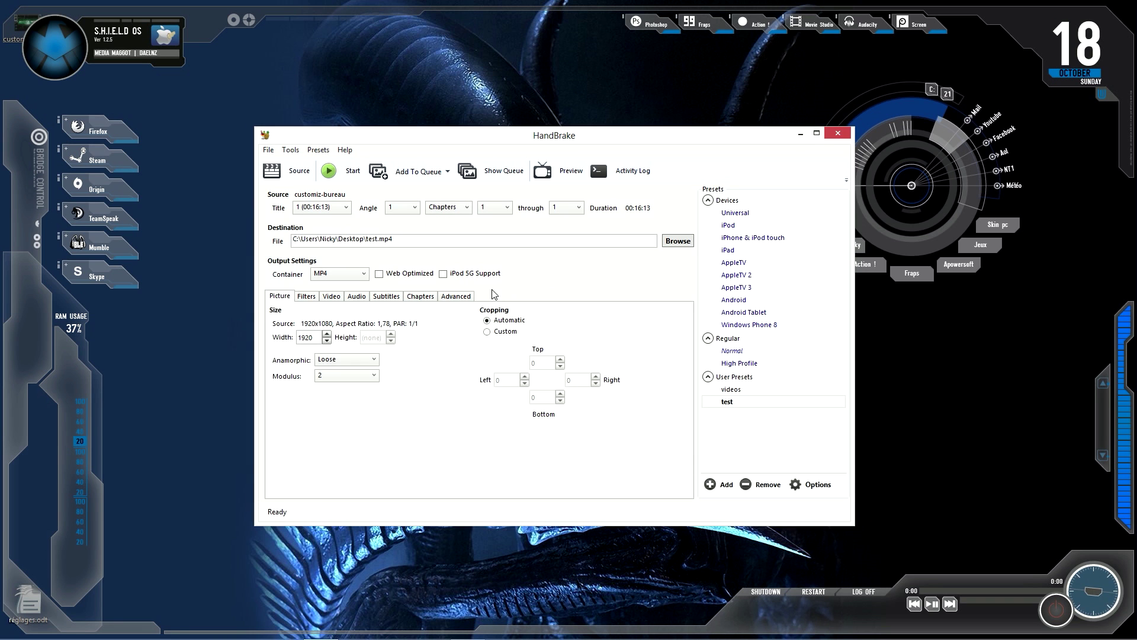
Choose MP4 as the output container and set the picture's Anamorphic option to None.
{"action": "left_click", "coordinate": [356, 275]}
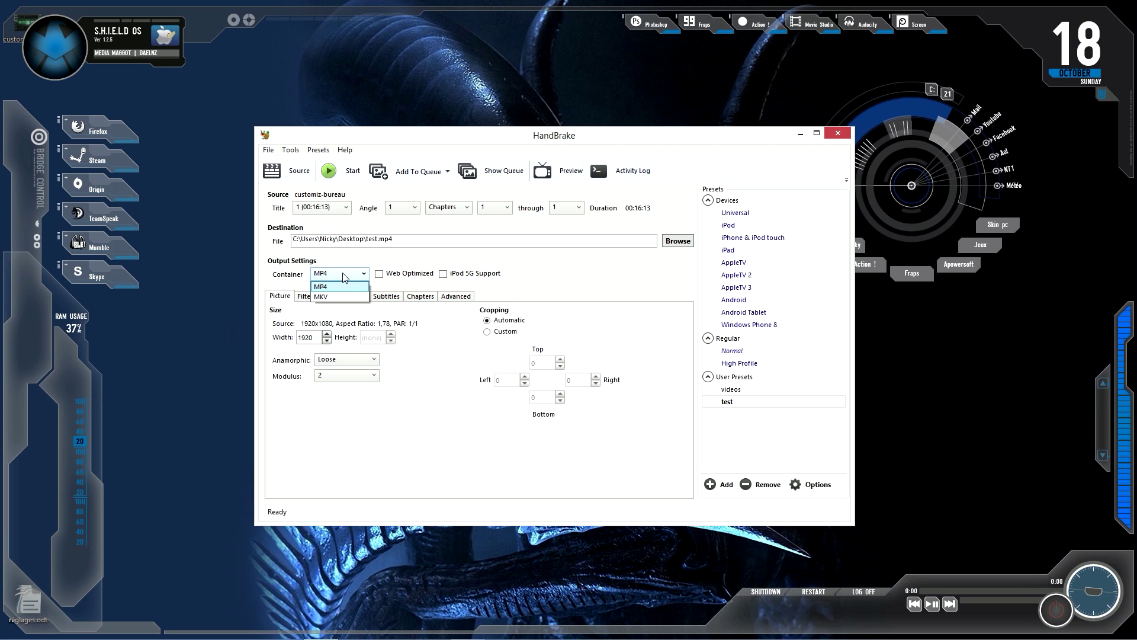
{"action": "left_click", "coordinate": [335, 288]}
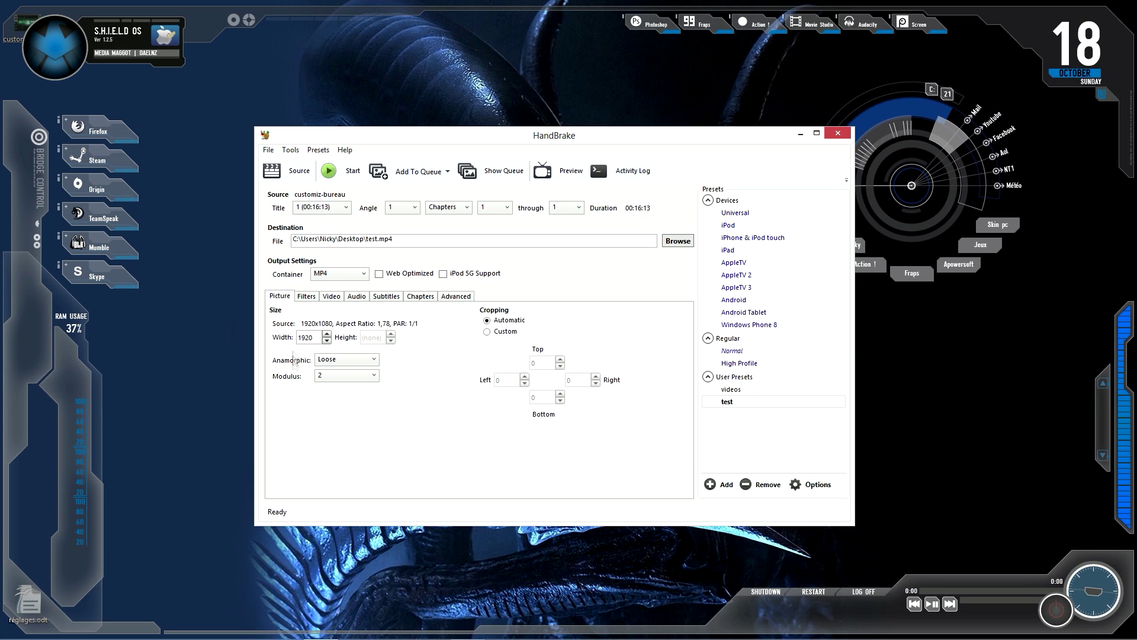
{"action": "left_click", "coordinate": [365, 361]}
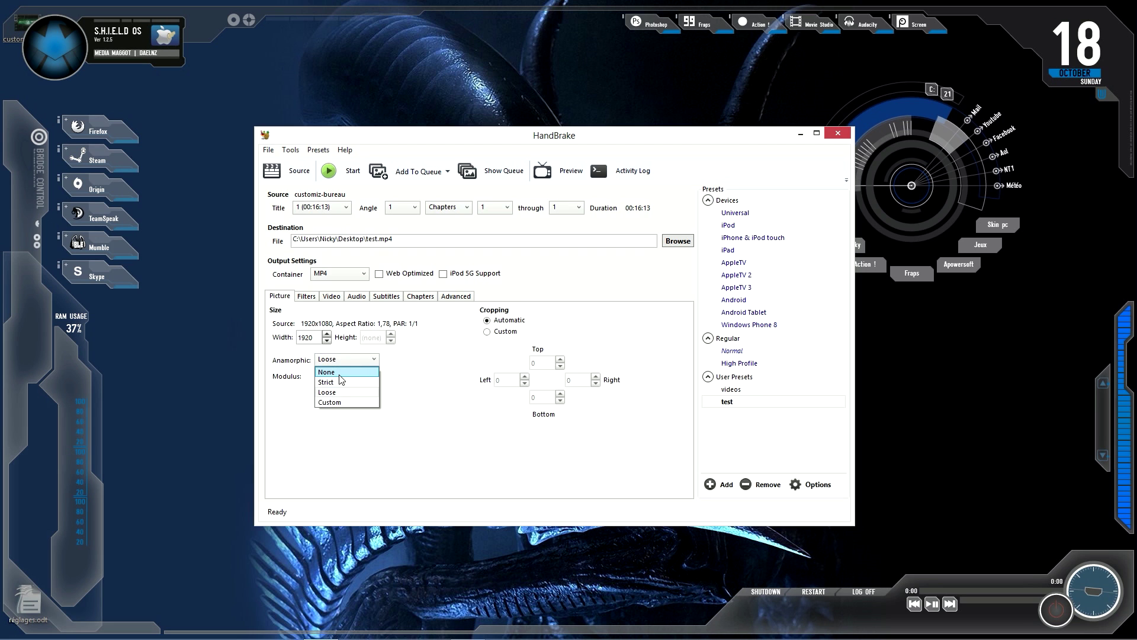
{"action": "left_click", "coordinate": [340, 373]}
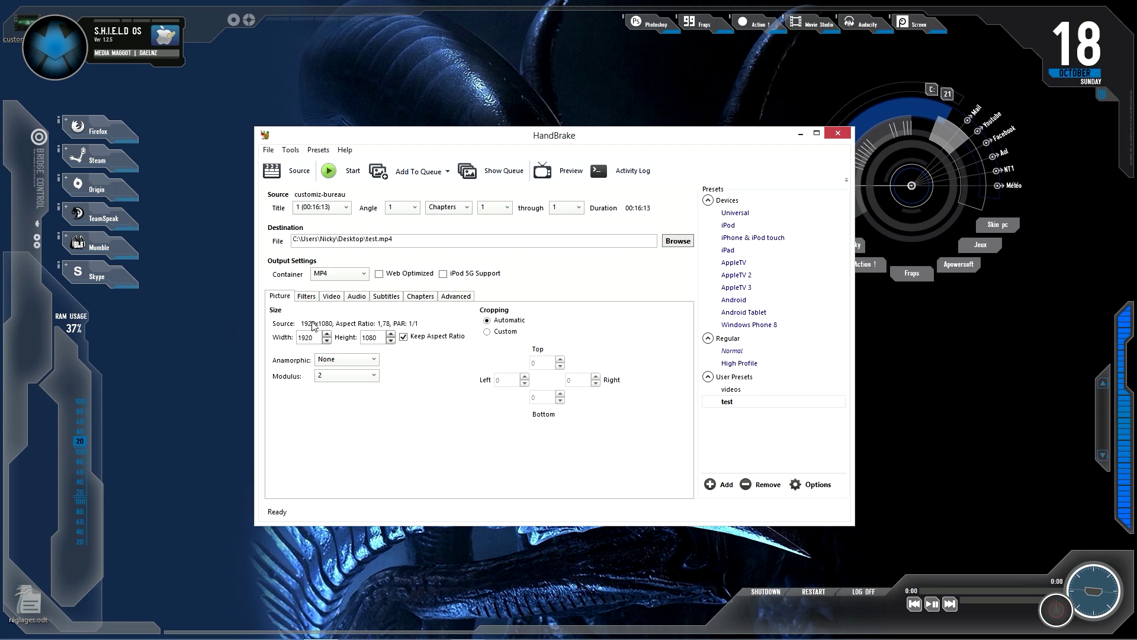
{"action": "double_click", "coordinate": [379, 338]}
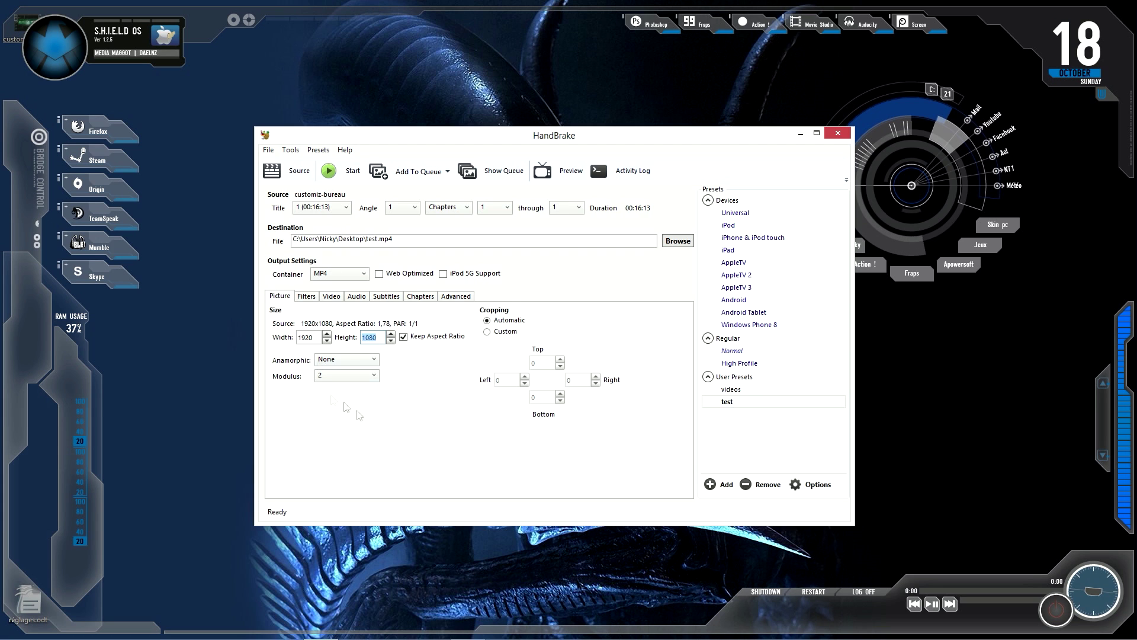
Examine the video settings and the list of available video codecs without changing the codec.
{"action": "left_click", "coordinate": [332, 297]}
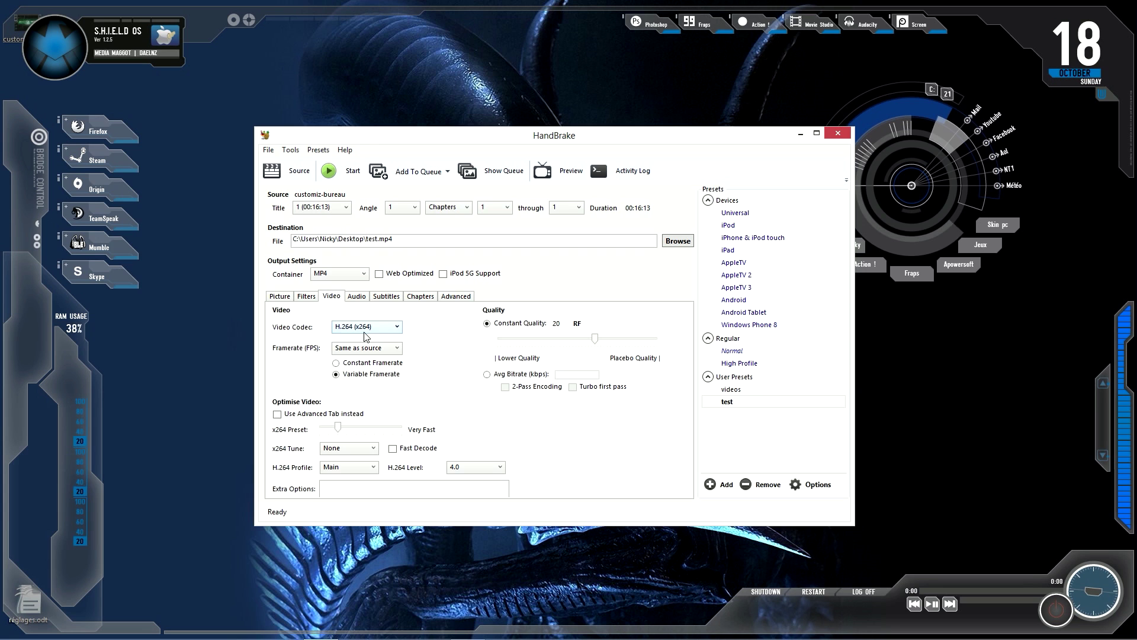
{"action": "left_click", "coordinate": [397, 327]}
{"action": "left_click", "coordinate": [399, 327]}
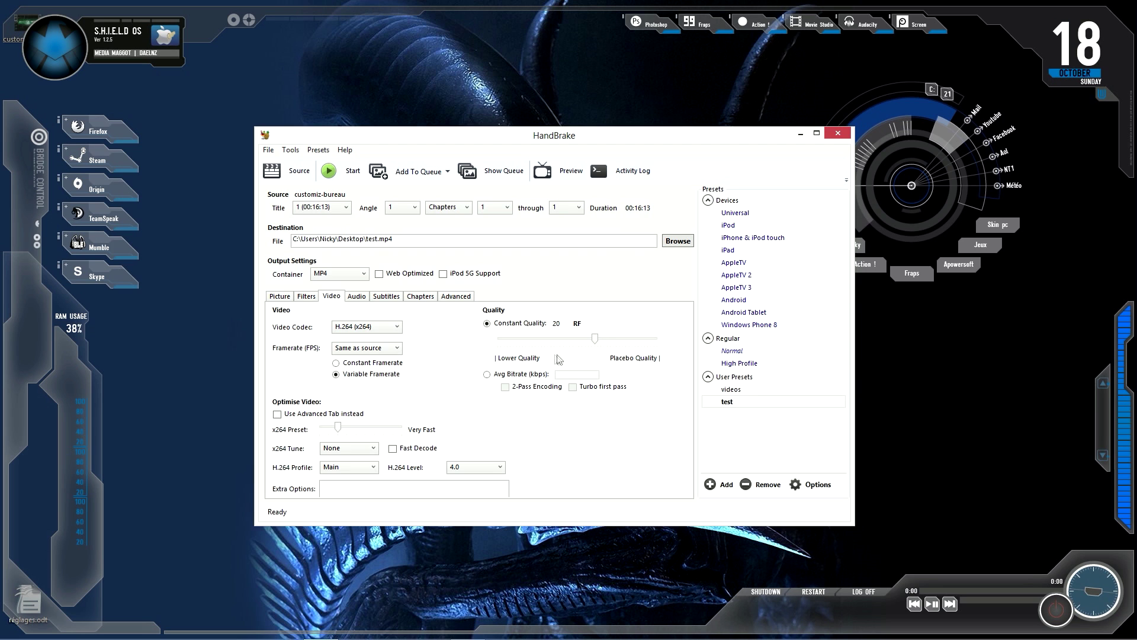
Set the codec of the English audio track to AAC (FDK).
{"action": "left_click", "coordinate": [357, 298]}
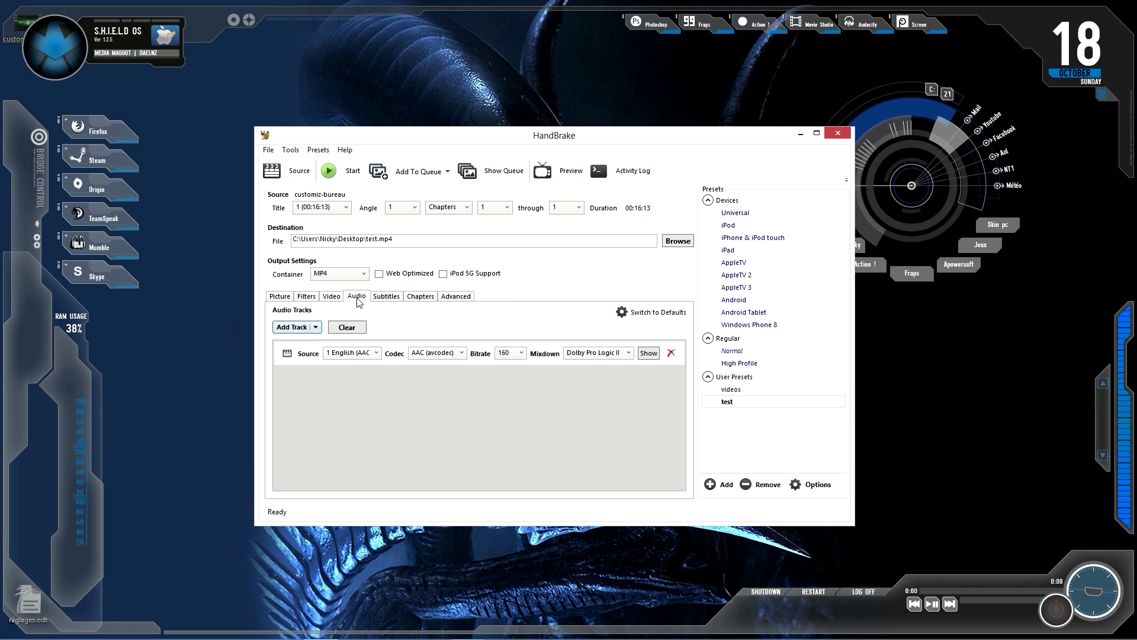
{"action": "left_click", "coordinate": [461, 354]}
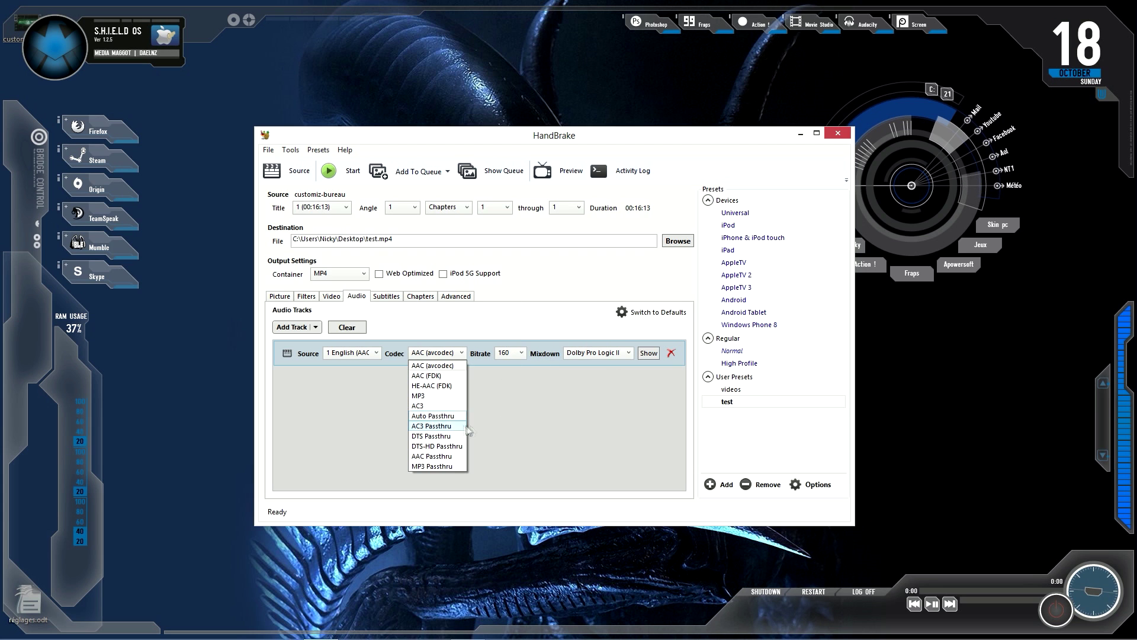
{"action": "left_click", "coordinate": [439, 367]}
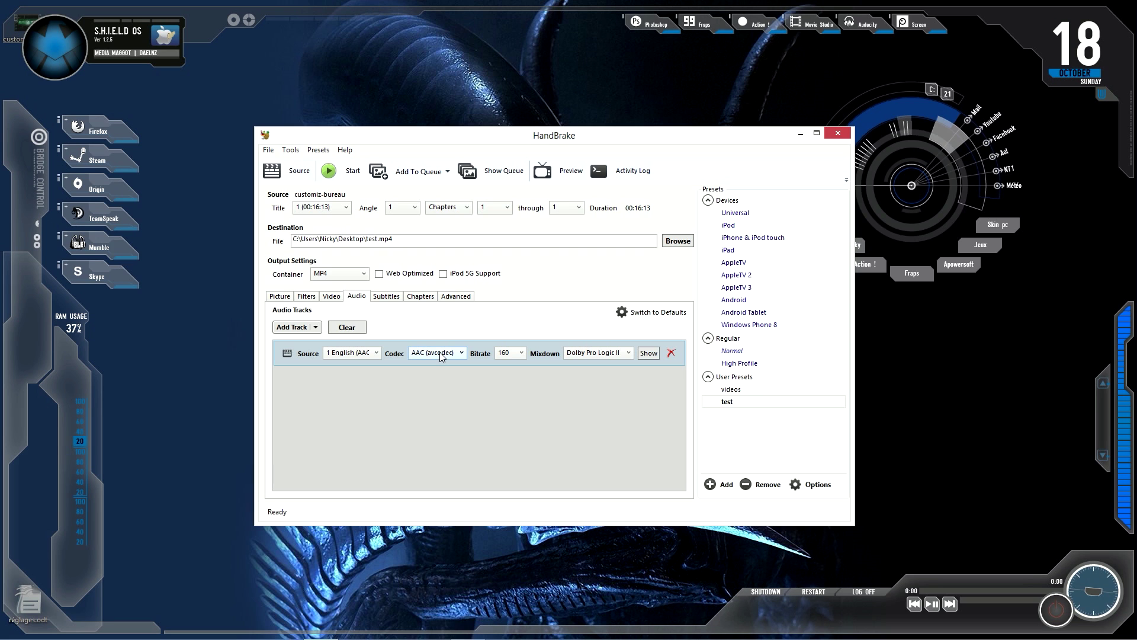
{"action": "left_click", "coordinate": [440, 353]}
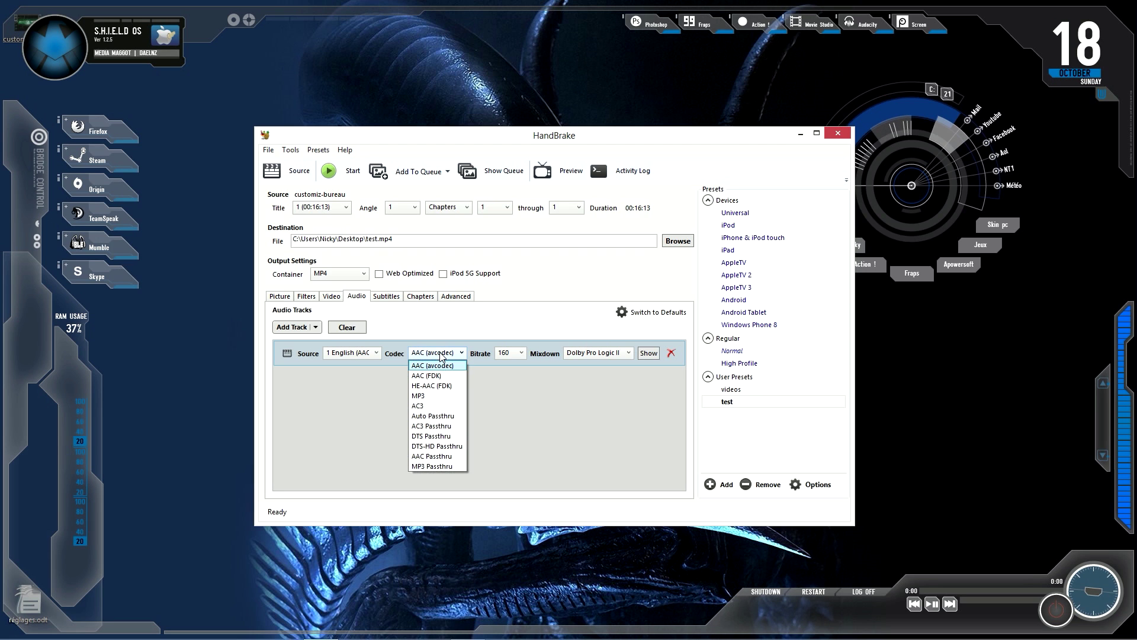
{"action": "left_click", "coordinate": [433, 375]}
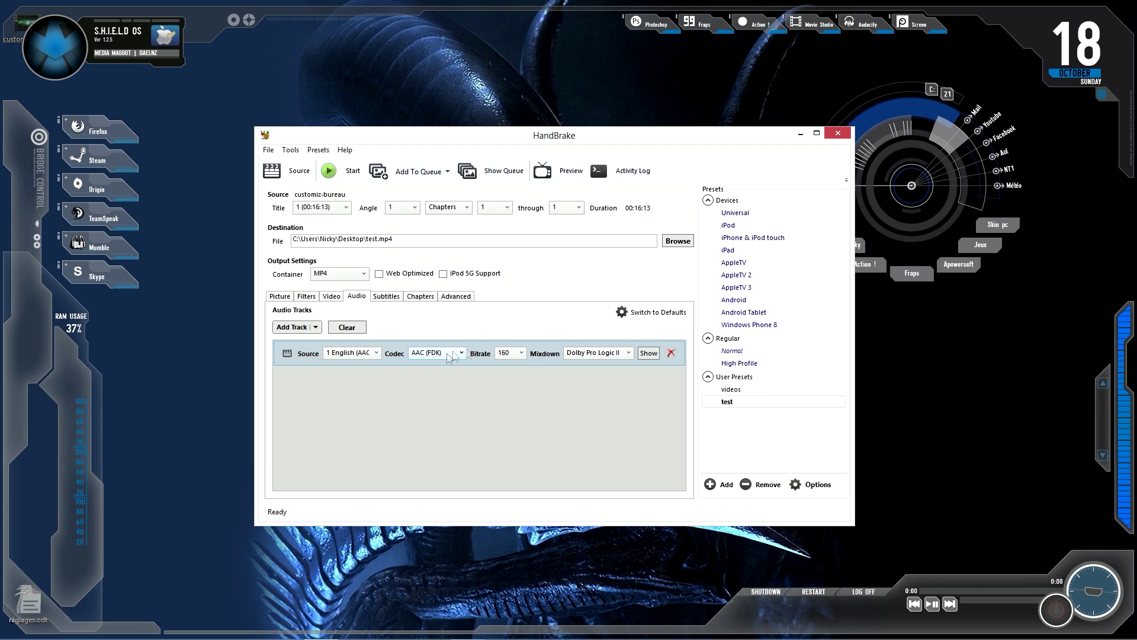
Examine the bitrate choices for the English audio track and open the advanced encoder settings.
{"action": "left_click", "coordinate": [517, 354]}
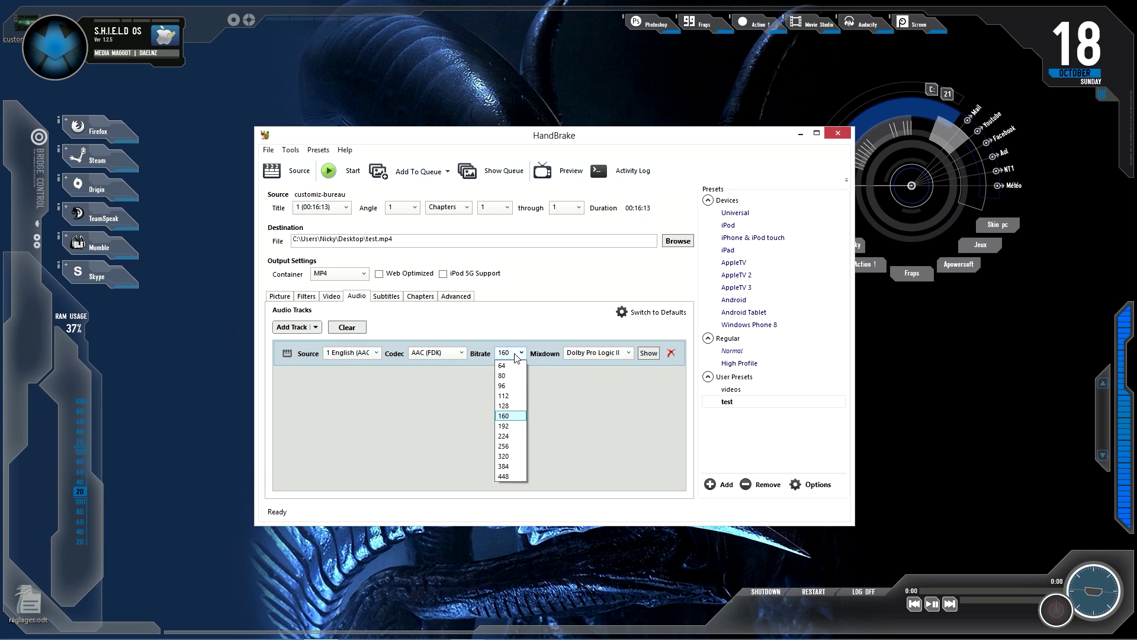
{"action": "left_click", "coordinate": [516, 353]}
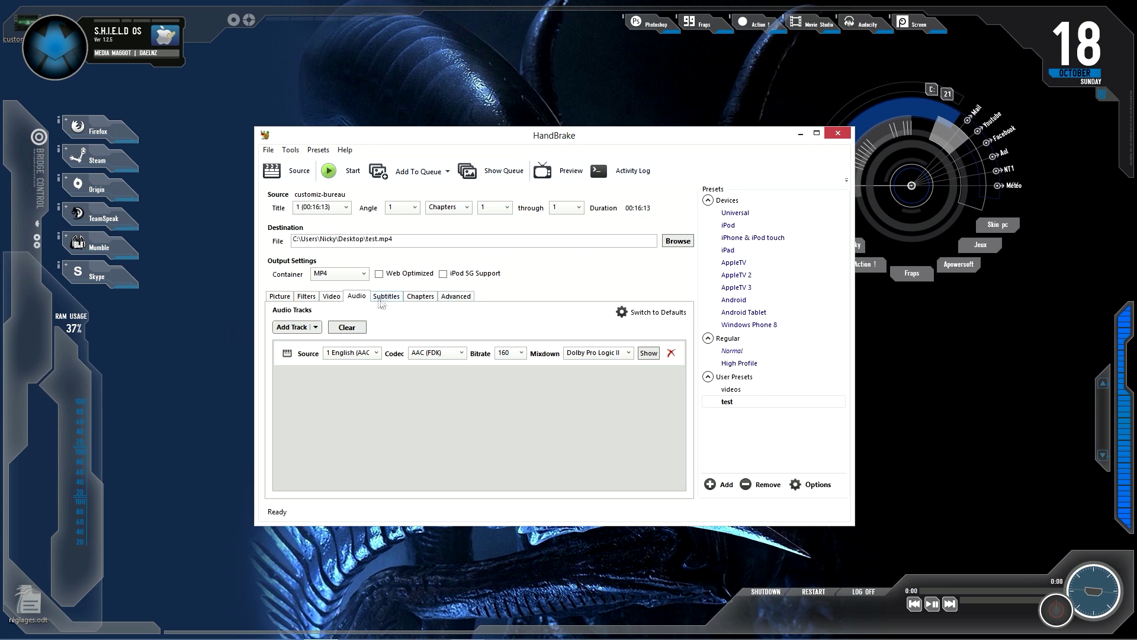
{"action": "left_click", "coordinate": [465, 301]}
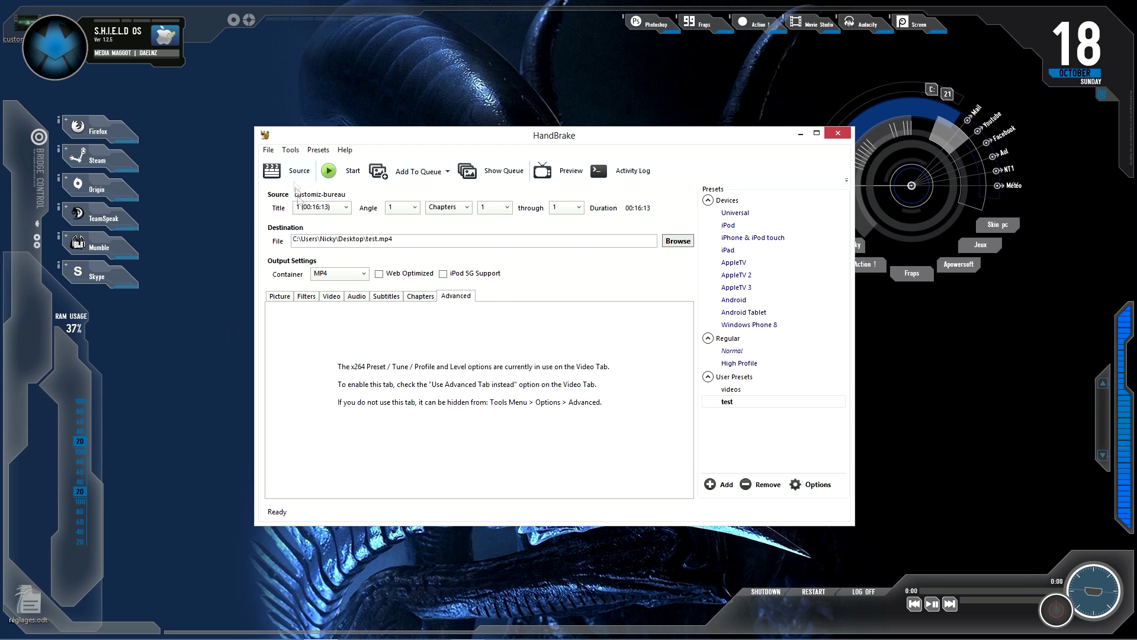
Switch the Show Advanced Encoder Options Tab preference off and back on in the general preferences, and return to the encoding settings.
{"action": "left_click", "coordinate": [350, 151]}
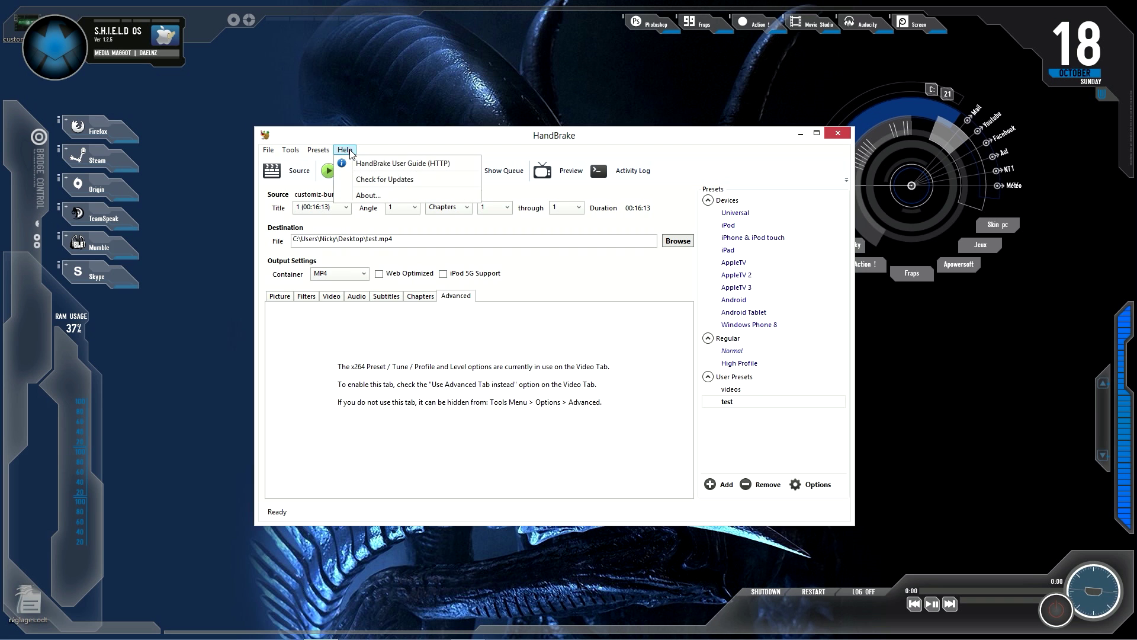
{"action": "left_click", "coordinate": [401, 180]}
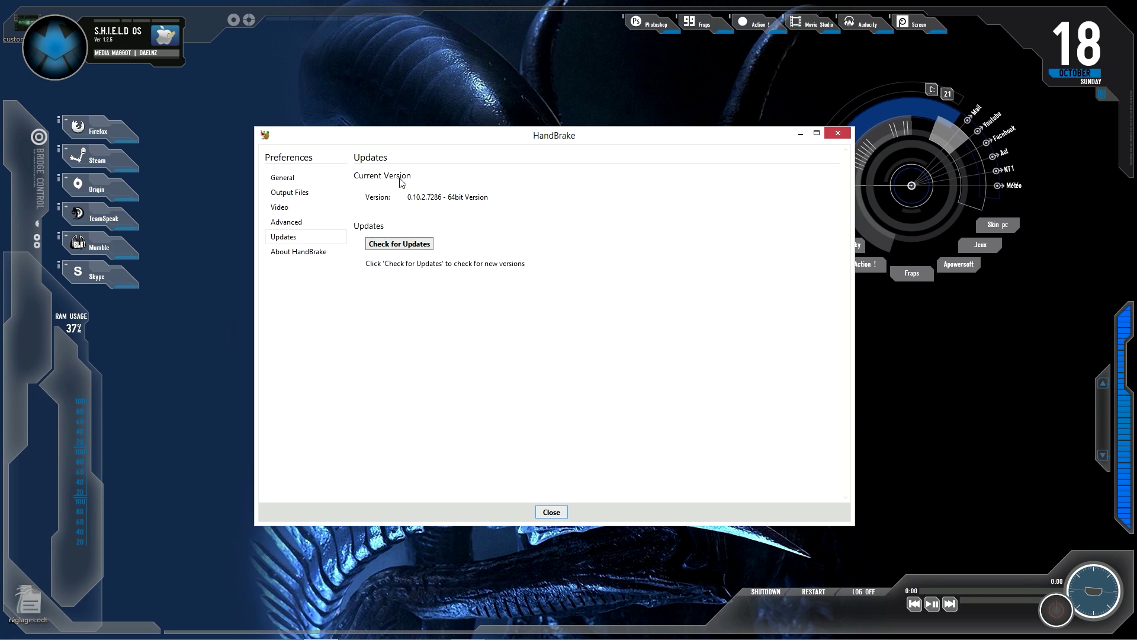
{"action": "left_click", "coordinate": [296, 178]}
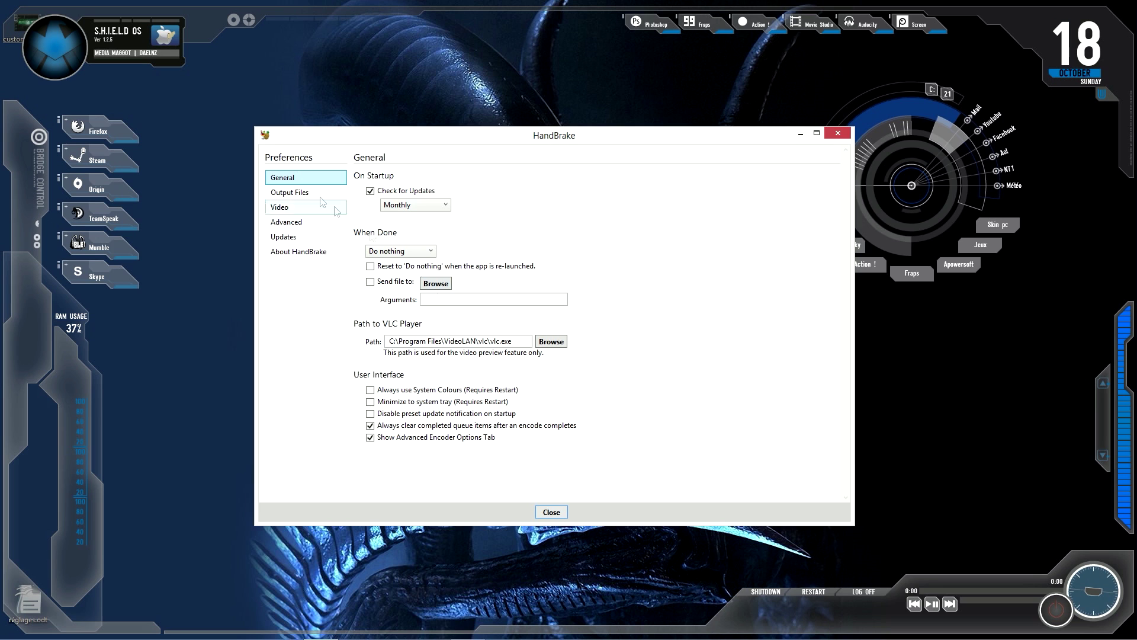
{"action": "left_click", "coordinate": [371, 441]}
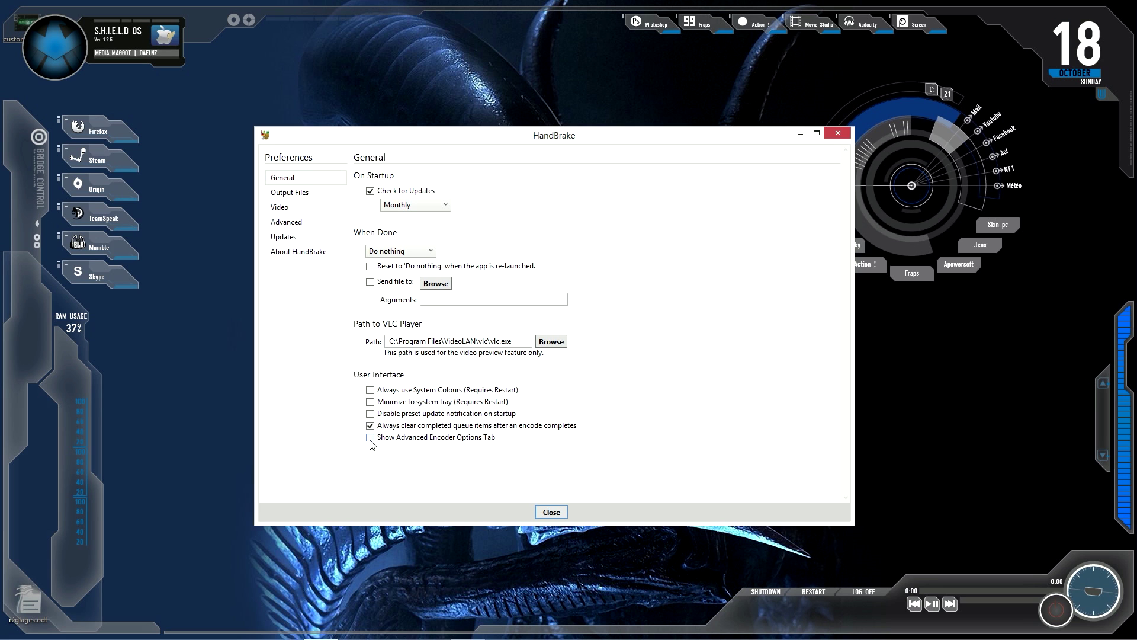
{"action": "left_click", "coordinate": [371, 439]}
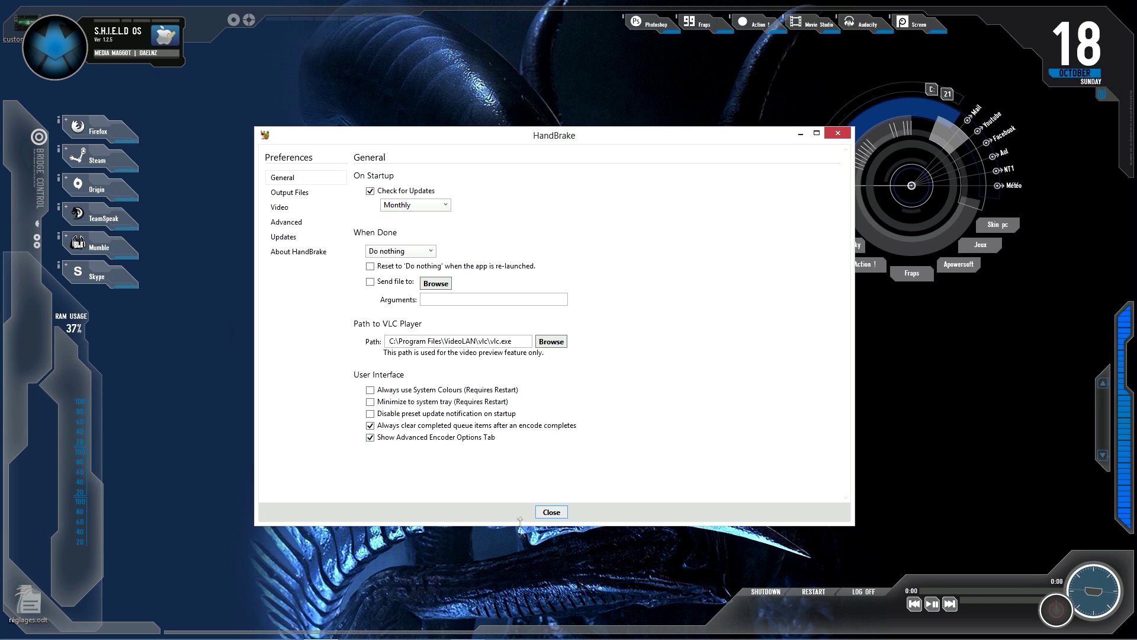
{"action": "left_click", "coordinate": [551, 512]}
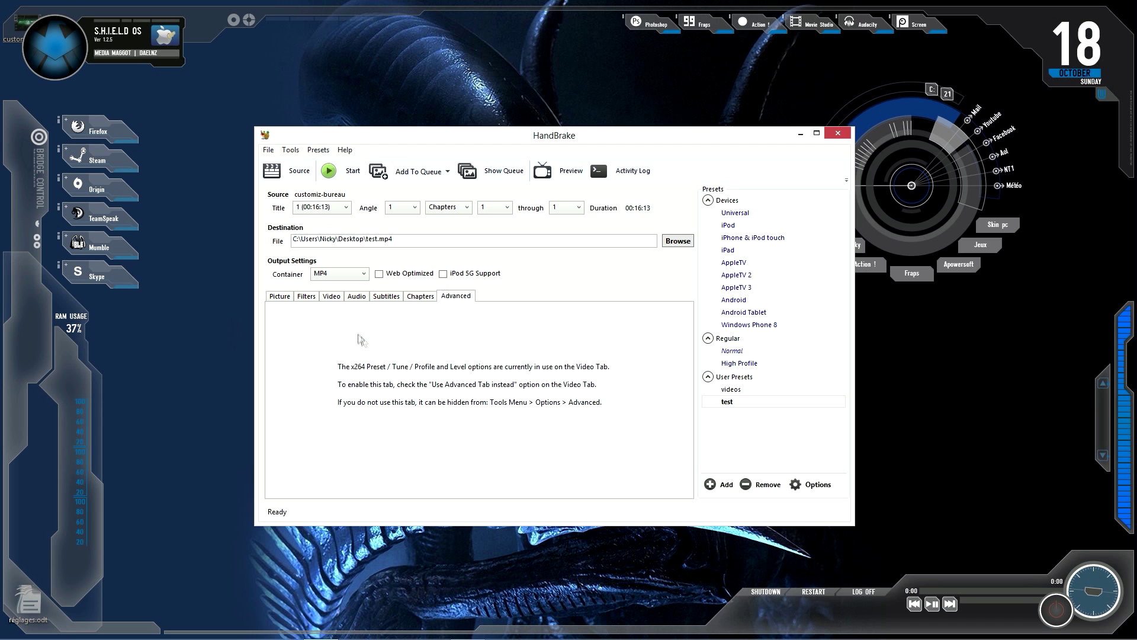
Enable Use Advanced Tab instead in the video settings and open the advanced encoder settings.
{"action": "left_click", "coordinate": [331, 296]}
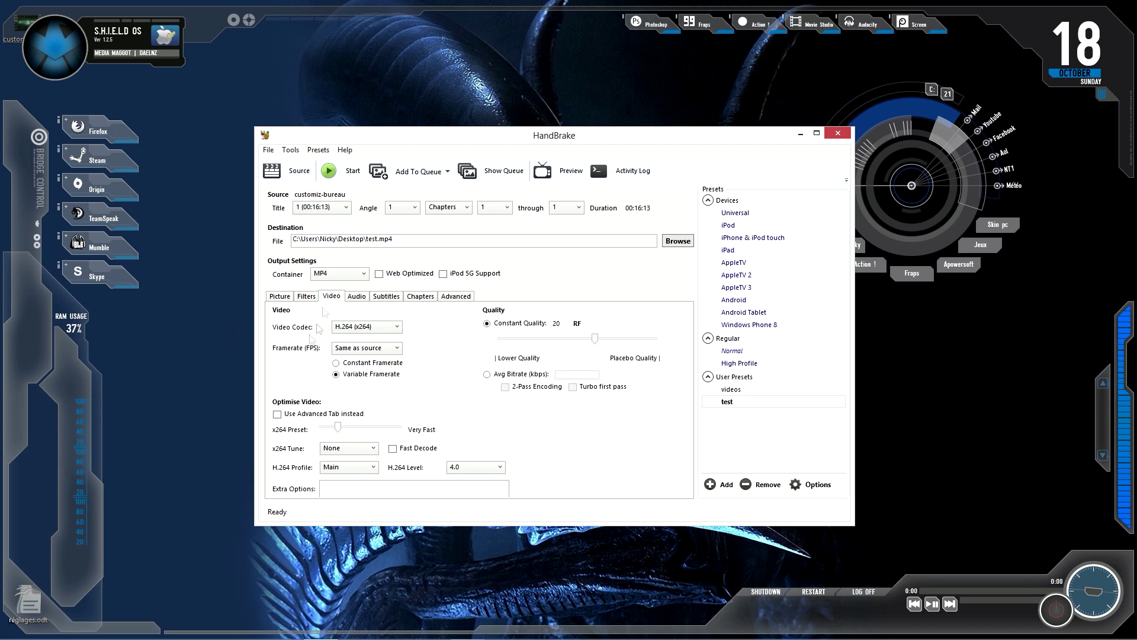
{"action": "left_click", "coordinate": [277, 414]}
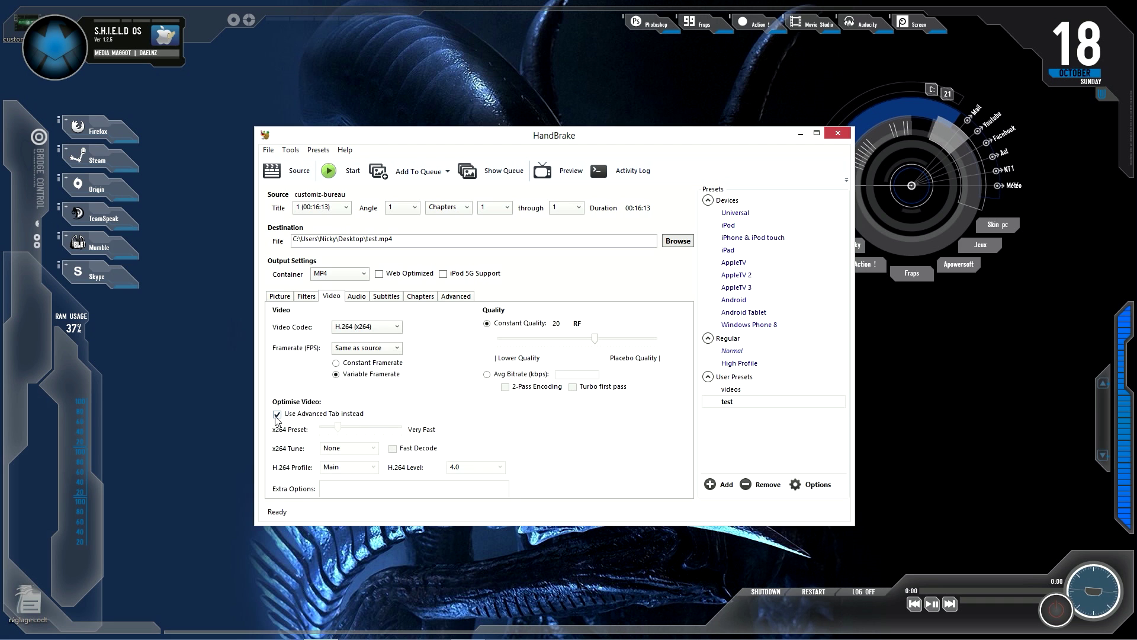
{"action": "left_click", "coordinate": [465, 301]}
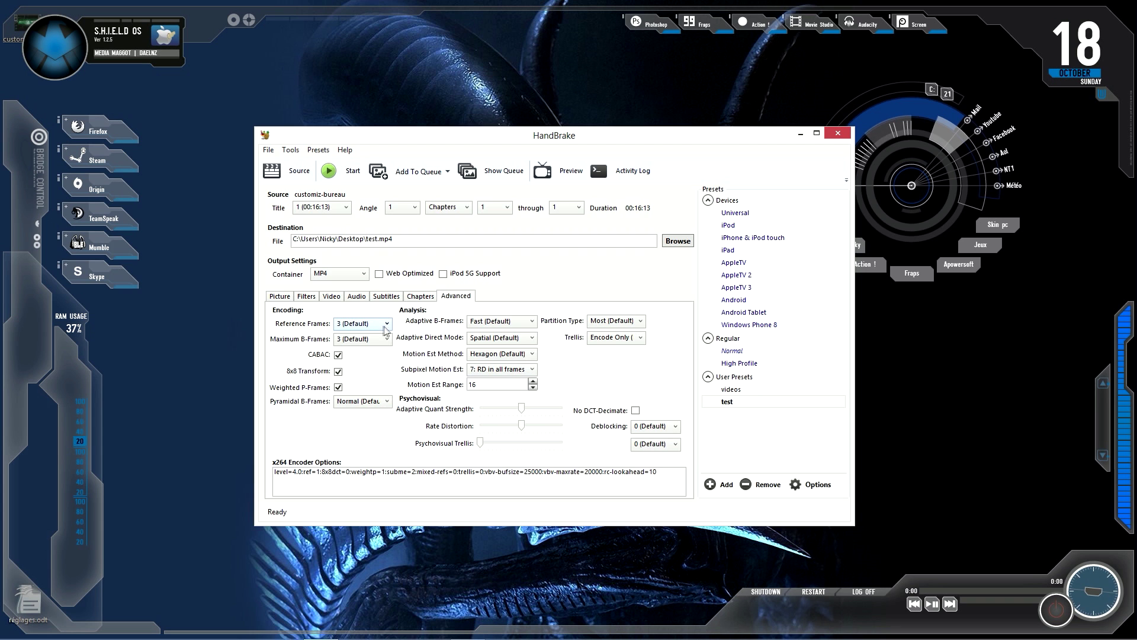
Set Maximum B-Frames to 6 and Adaptive B-Frames to Optimal in the advanced encoder settings.
{"action": "mouse_move", "coordinate": [371, 328]}
{"action": "left_click", "coordinate": [367, 346]}
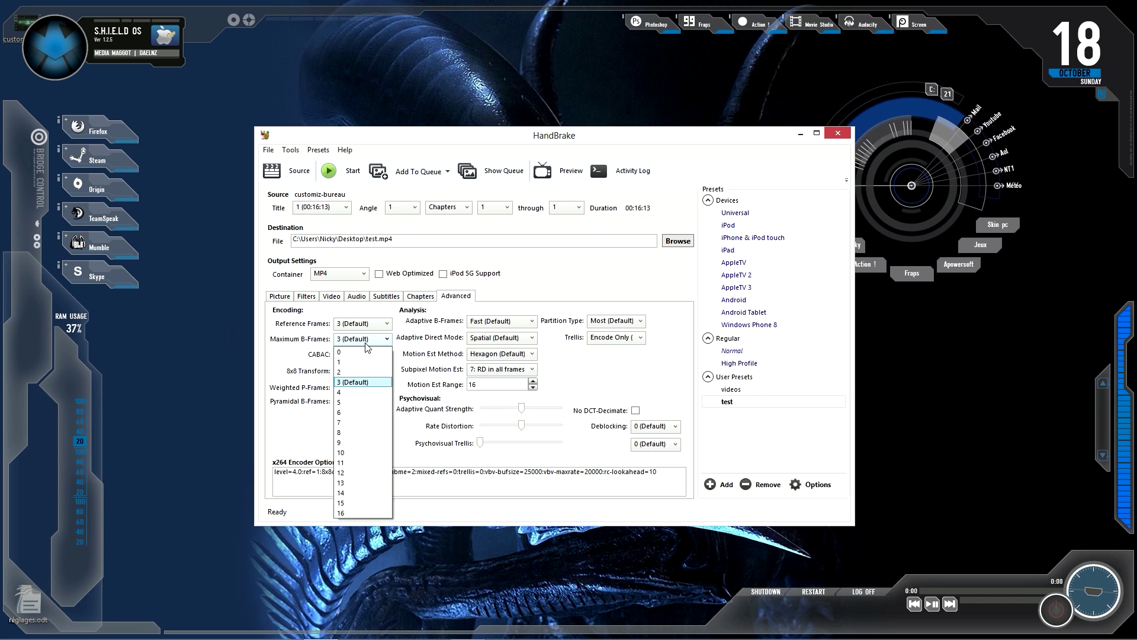
{"action": "left_click", "coordinate": [359, 412]}
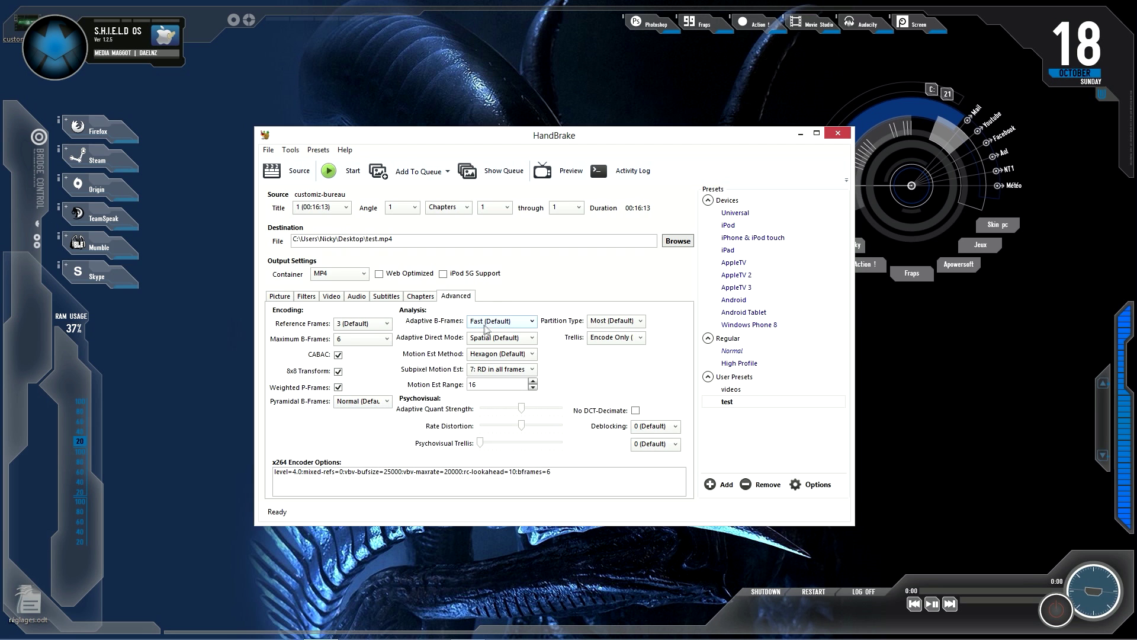
{"action": "left_click", "coordinate": [511, 323]}
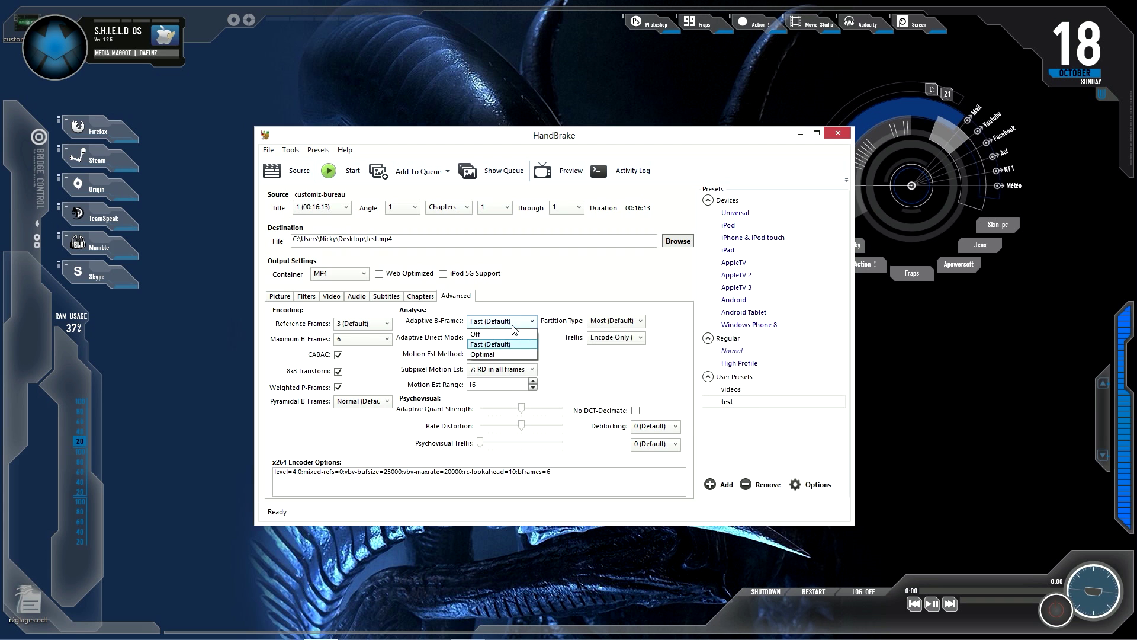
{"action": "left_click", "coordinate": [482, 355]}
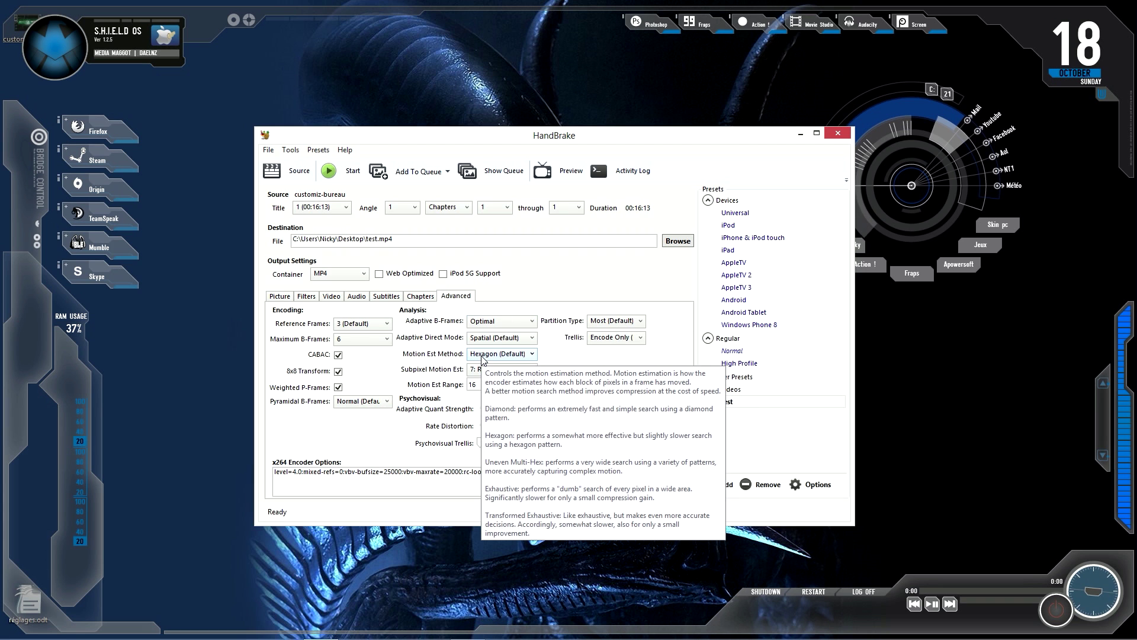
Set Adaptive Direct Mode to Automatic and the motion estimation method to Uneven Multi-Hexagon.
{"action": "left_click", "coordinate": [510, 339]}
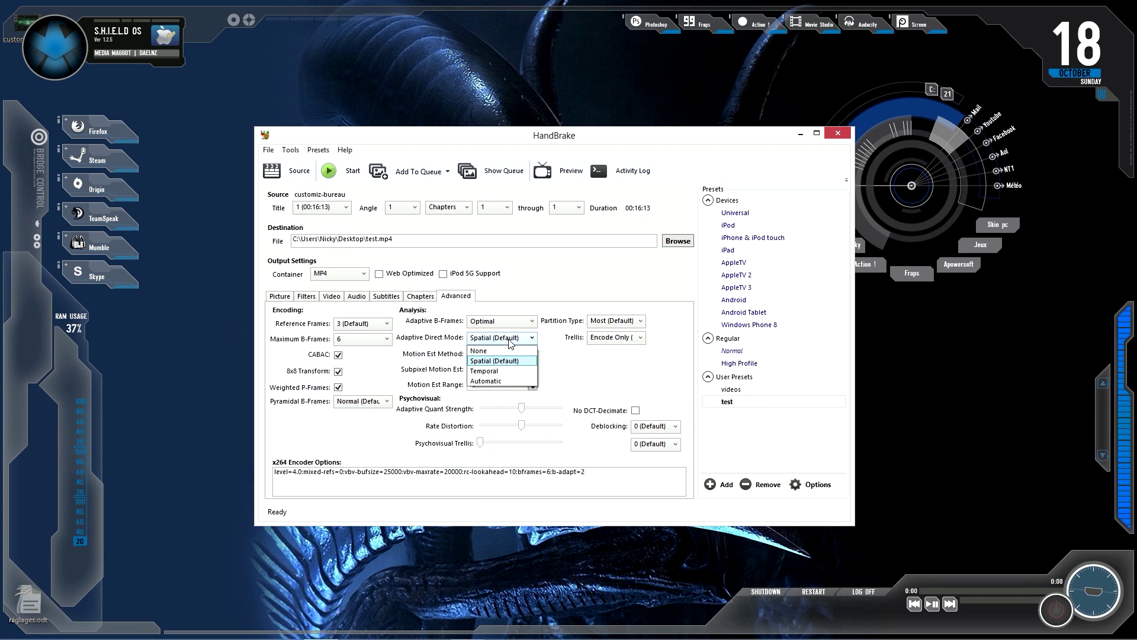
{"action": "left_click", "coordinate": [496, 381]}
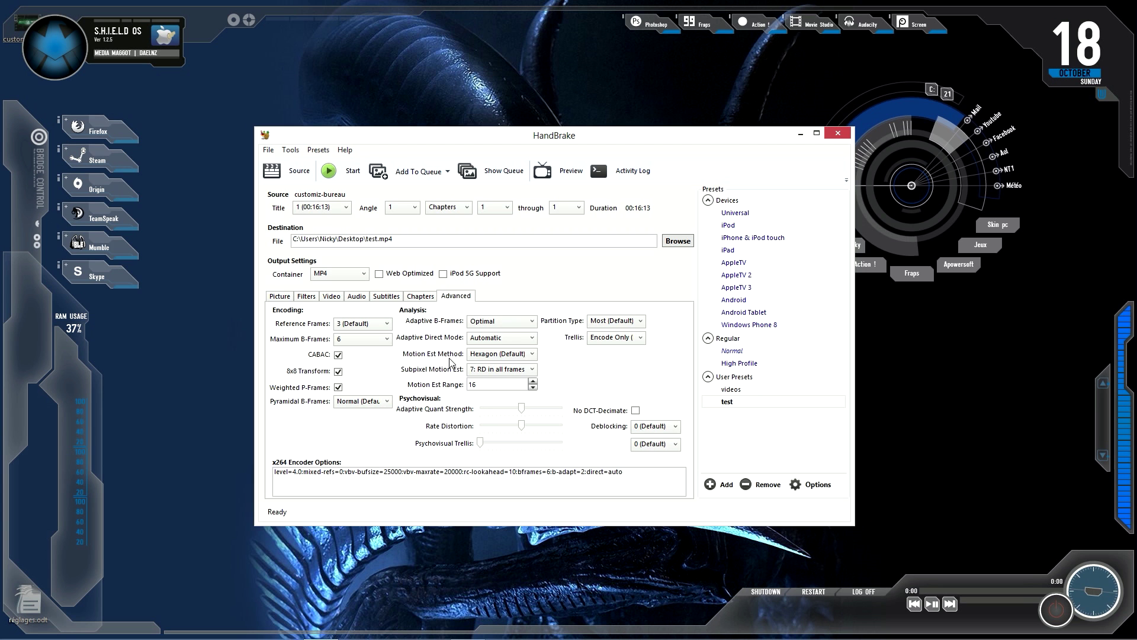
{"action": "left_click", "coordinate": [524, 355]}
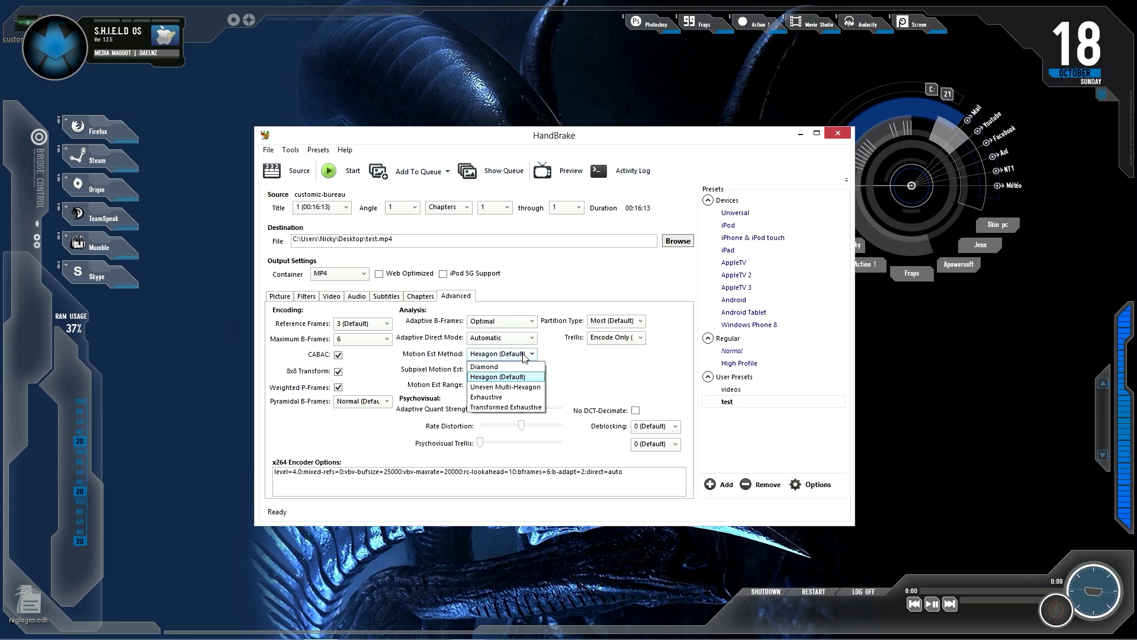
{"action": "left_click", "coordinate": [478, 388]}
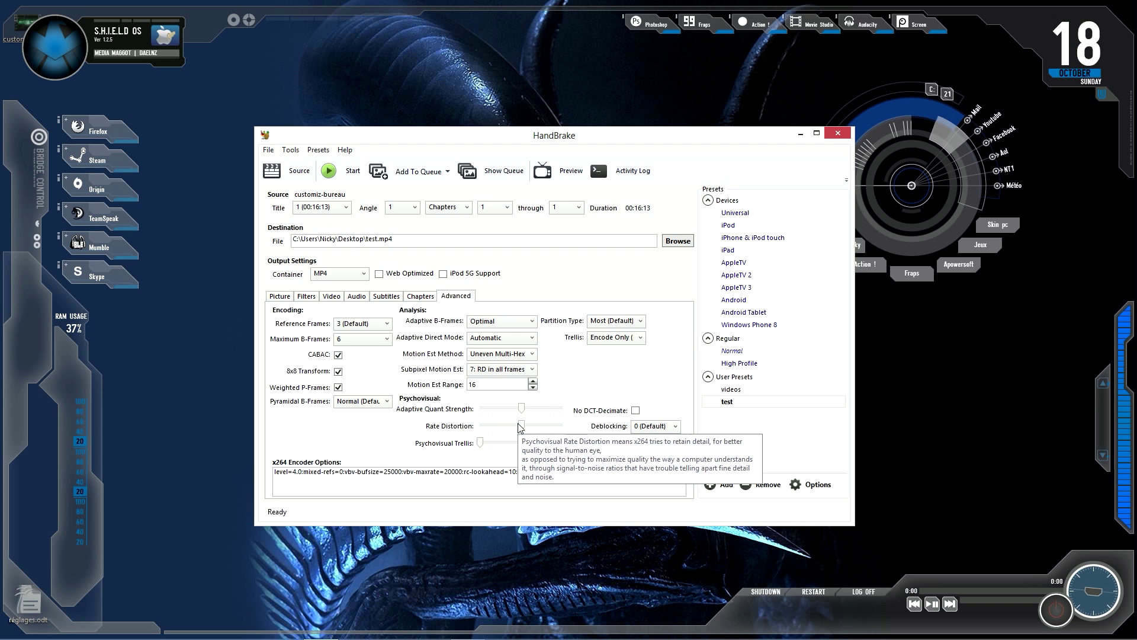
Set the Partition Type to All and turn Trellis Off in the analysis settings.
{"action": "left_click", "coordinate": [616, 321]}
{"action": "left_click", "coordinate": [616, 331]}
{"action": "left_click", "coordinate": [617, 323]}
{"action": "left_click", "coordinate": [602, 364]}
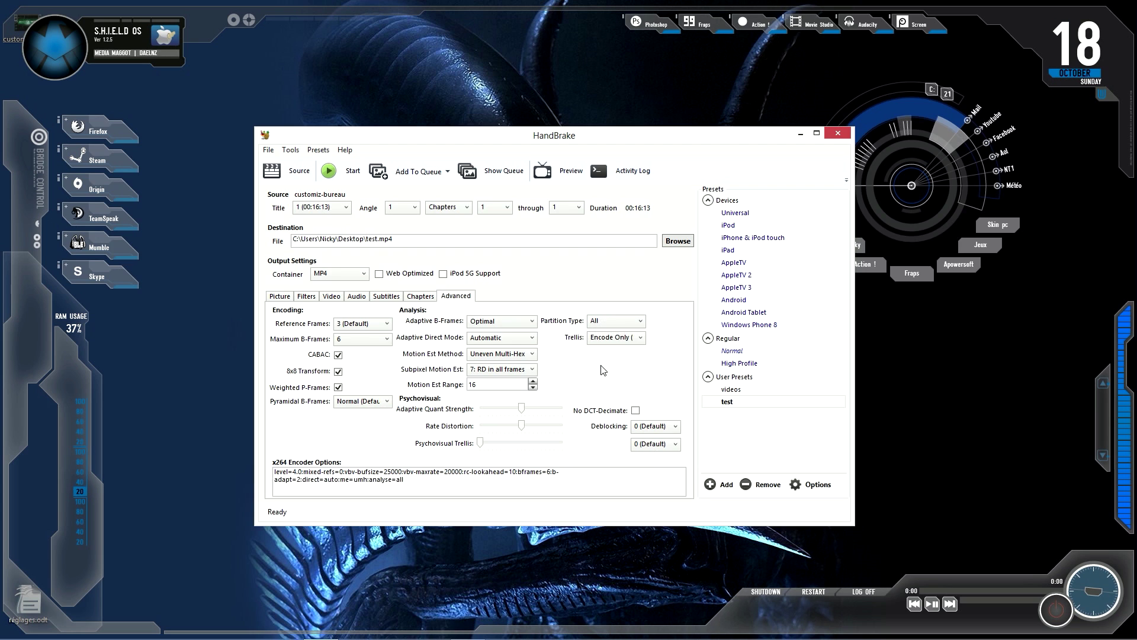
{"action": "left_click", "coordinate": [640, 340]}
{"action": "left_click", "coordinate": [596, 350]}
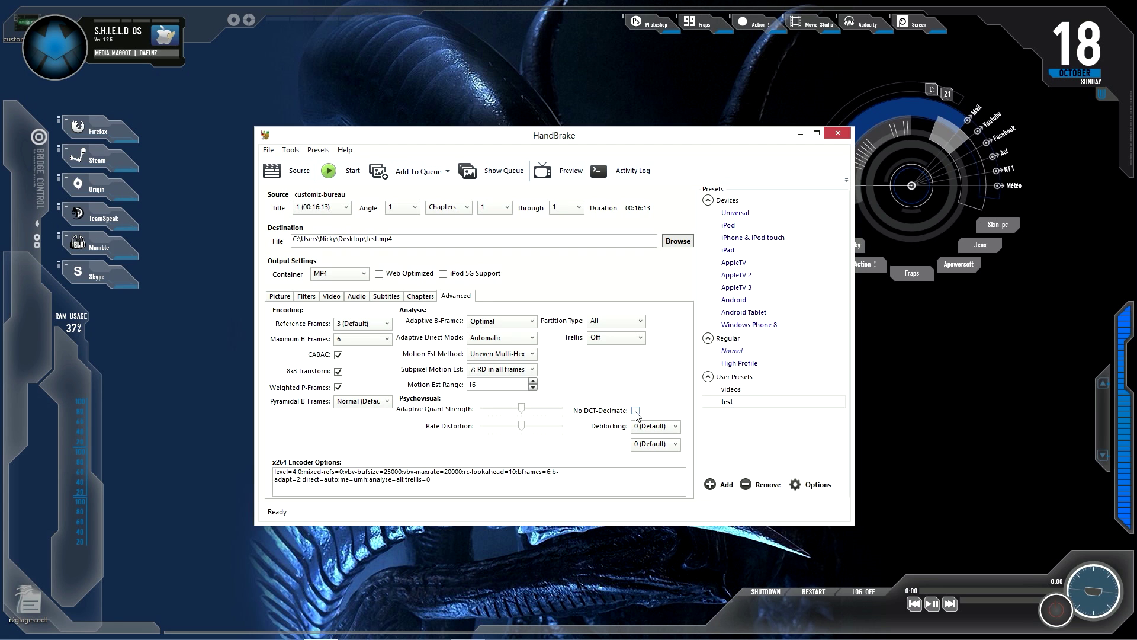
Open réglages.odt from the desktop in OpenOffice.org Writer, copy its full encoder options string, and minimize the document.
{"action": "double_click", "coordinate": [29, 609]}
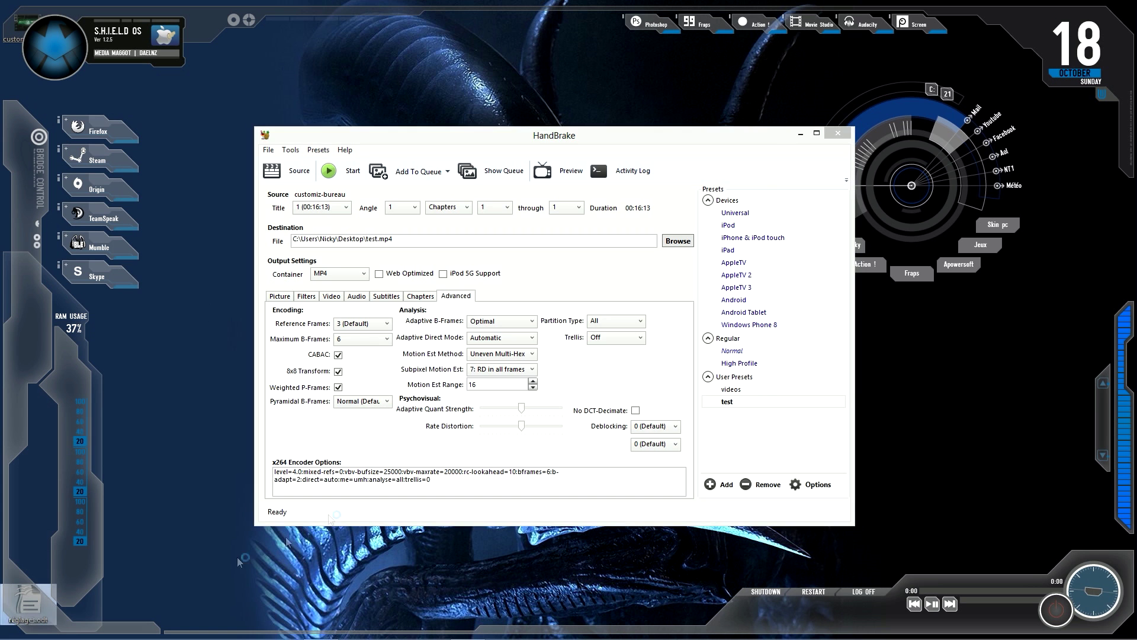
{"action": "left_click_drag", "start_coordinate": [289, 216], "coordinate": [676, 223]}
{"action": "key", "text": "ctrl+c"}
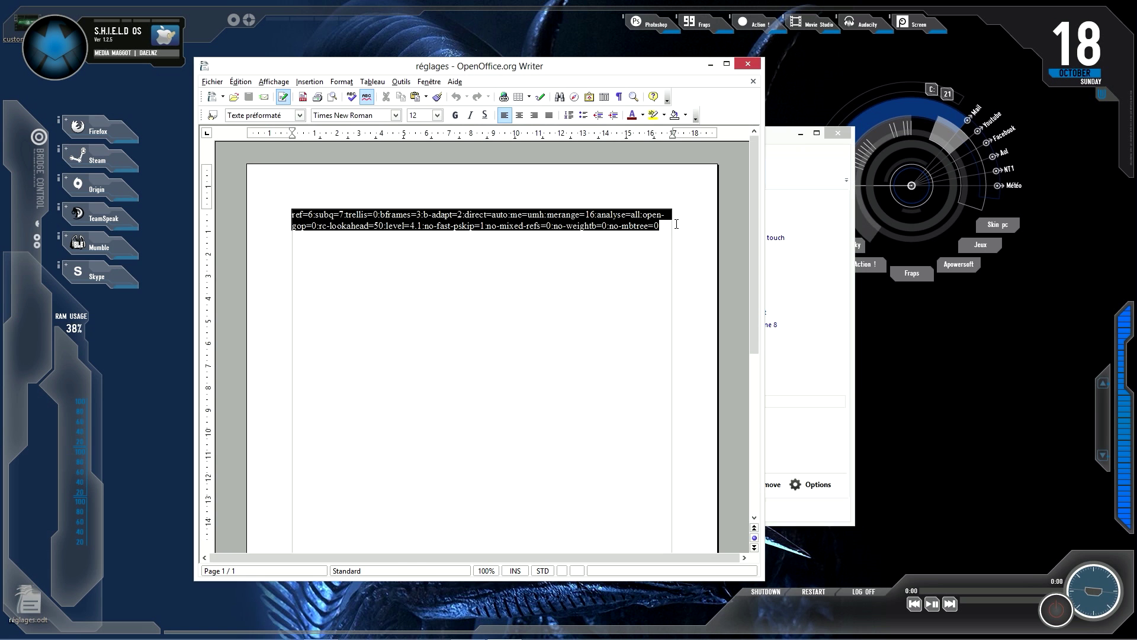
{"action": "left_click", "coordinate": [710, 64]}
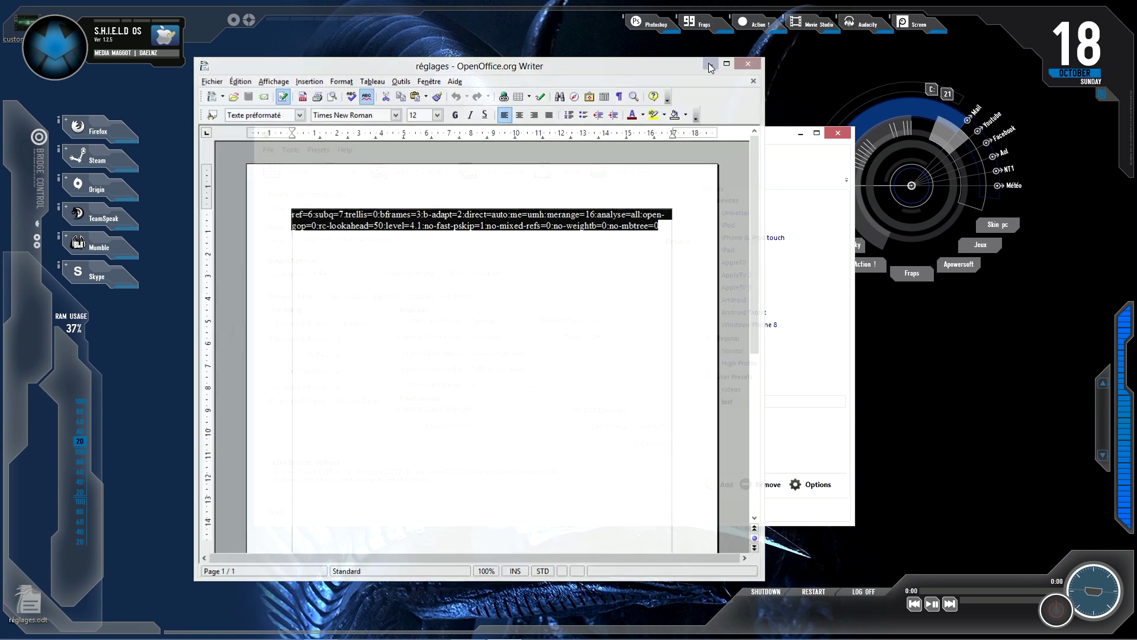
Replace the whole x264 Encoder Options text in HandBrake with the copied string beginning ref=6:subq=7:trellis=0:bframes=3.
{"action": "left_click", "coordinate": [473, 486]}
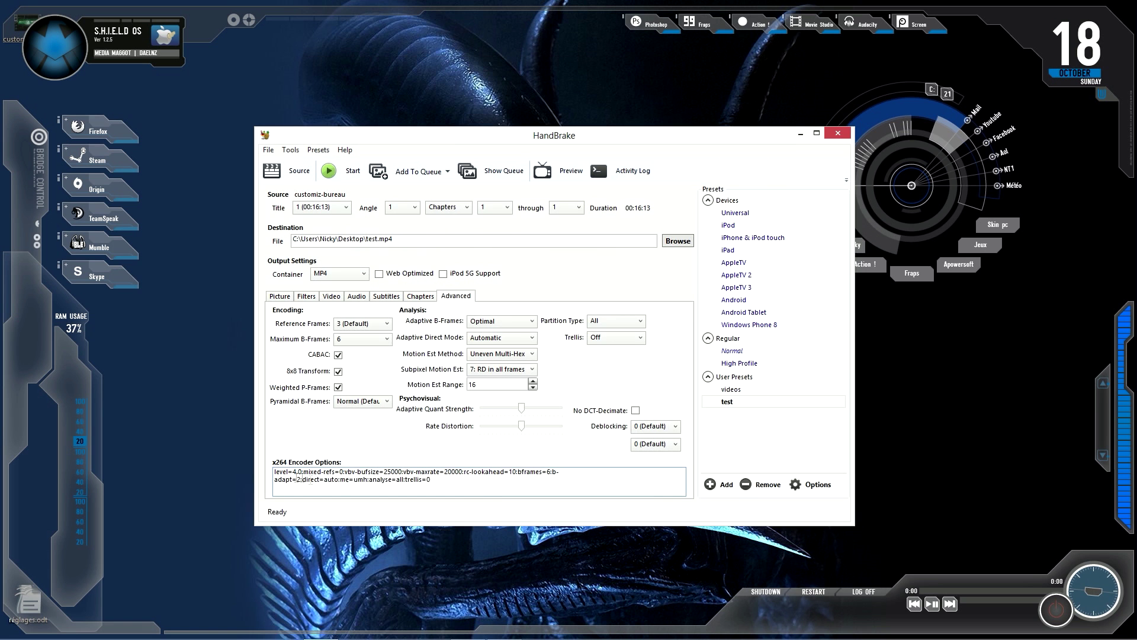
{"action": "left_click_drag", "start_coordinate": [432, 480], "coordinate": [270, 477]}
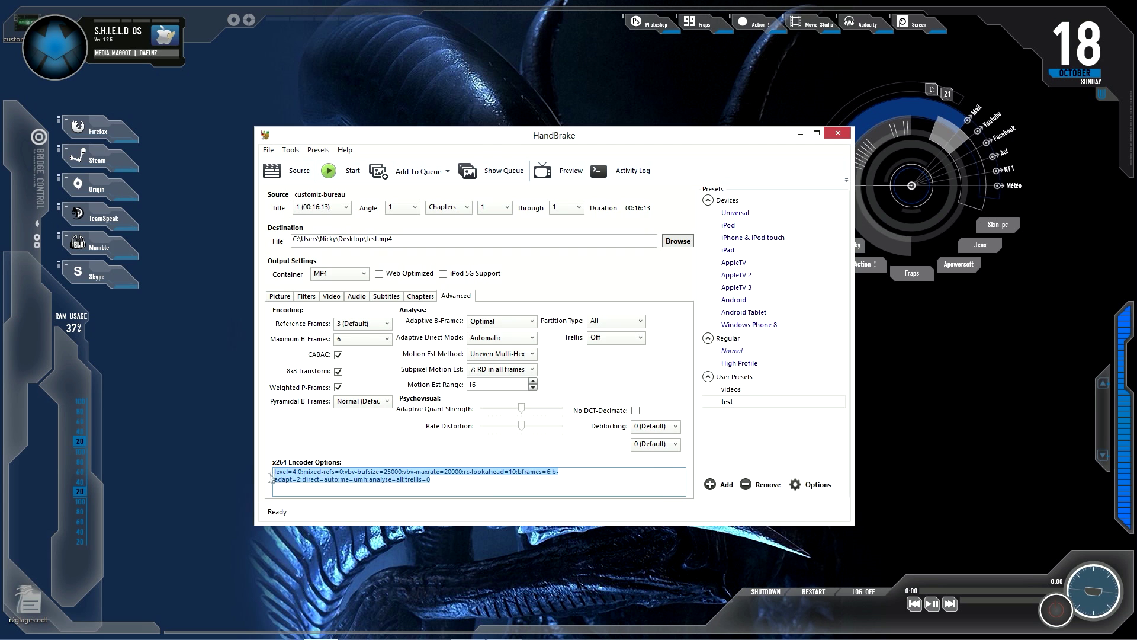
{"action": "key", "text": "Delete"}
{"action": "key", "text": "ctrl+v"}
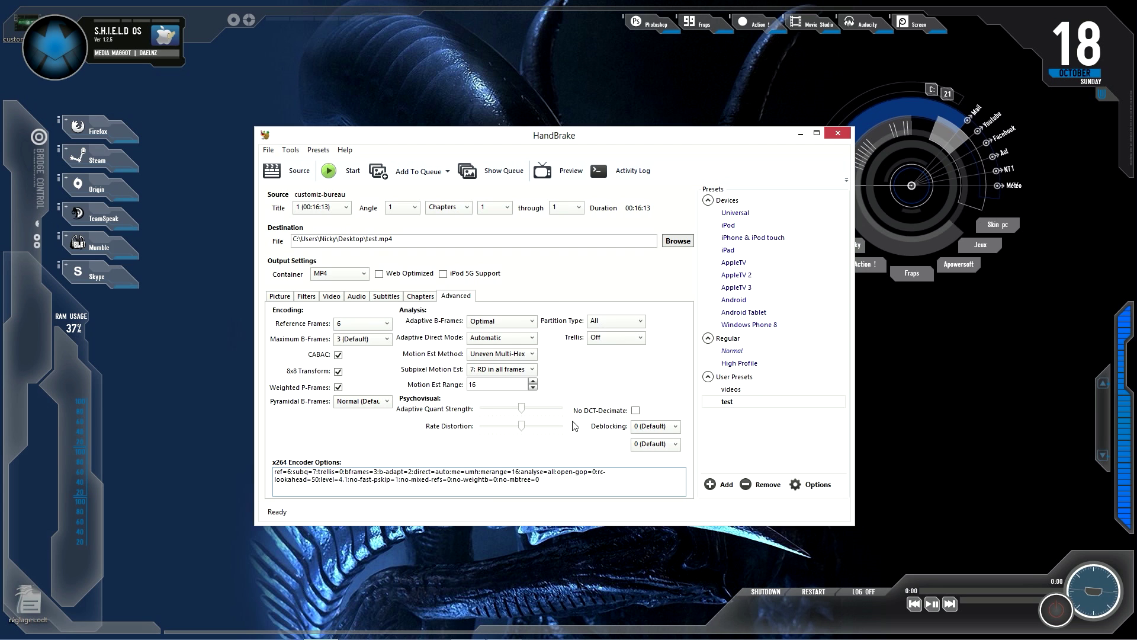
Select the user preset "test" and review the picture, video, audio and advanced encoder settings.
{"action": "left_click", "coordinate": [742, 403]}
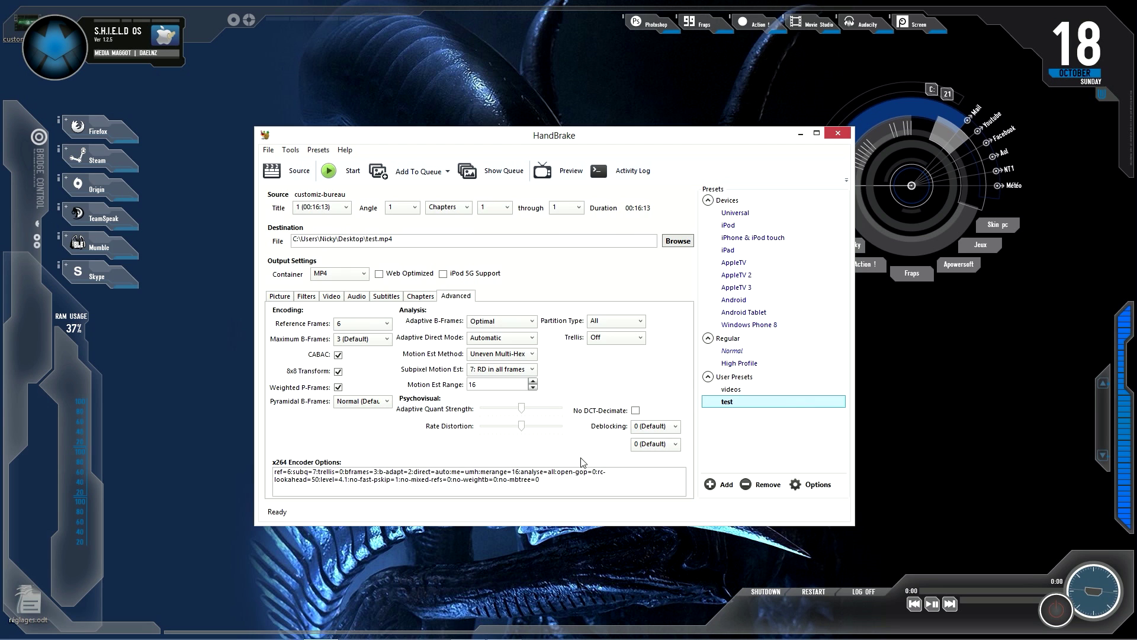
{"action": "left_click", "coordinate": [277, 298]}
{"action": "left_click", "coordinate": [458, 297]}
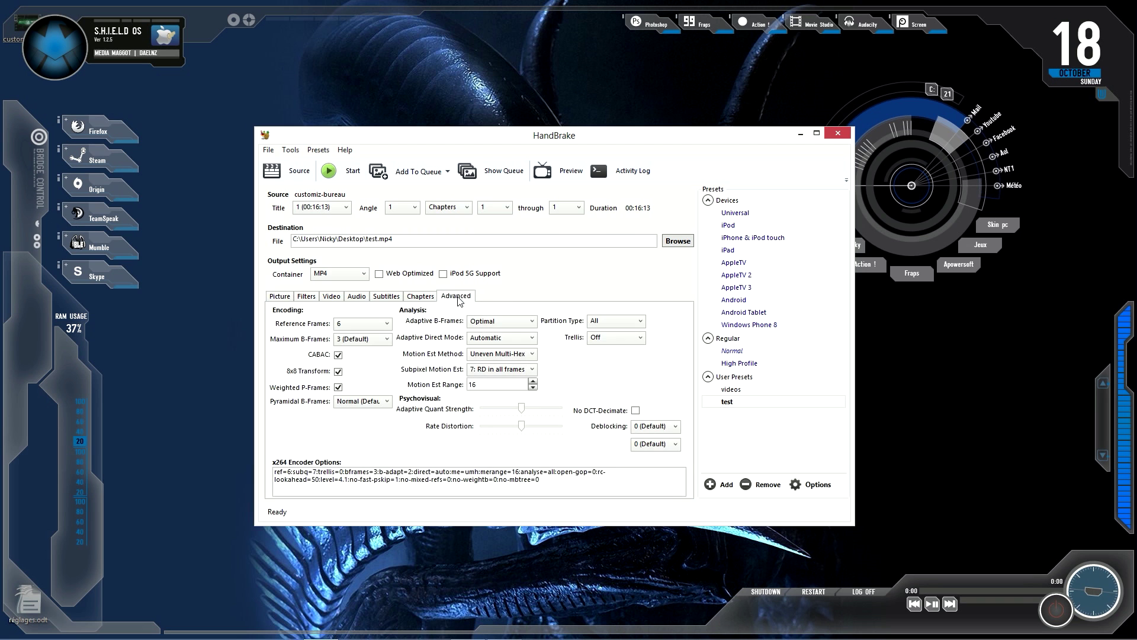
{"action": "left_click", "coordinate": [283, 299]}
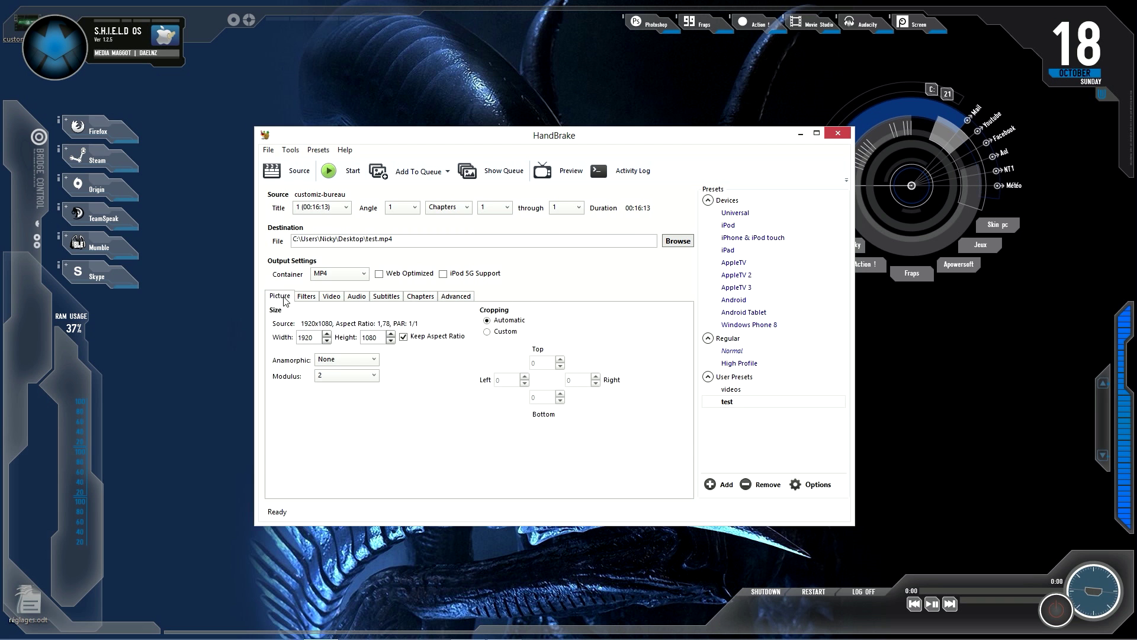
{"action": "left_click", "coordinate": [331, 297]}
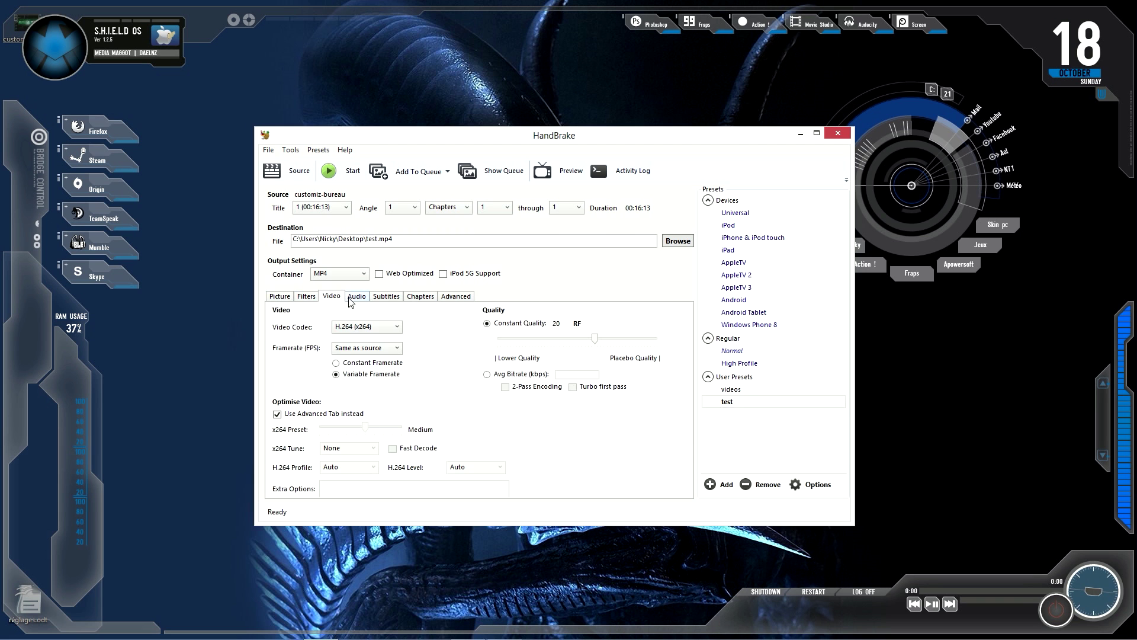
{"action": "left_click", "coordinate": [358, 299]}
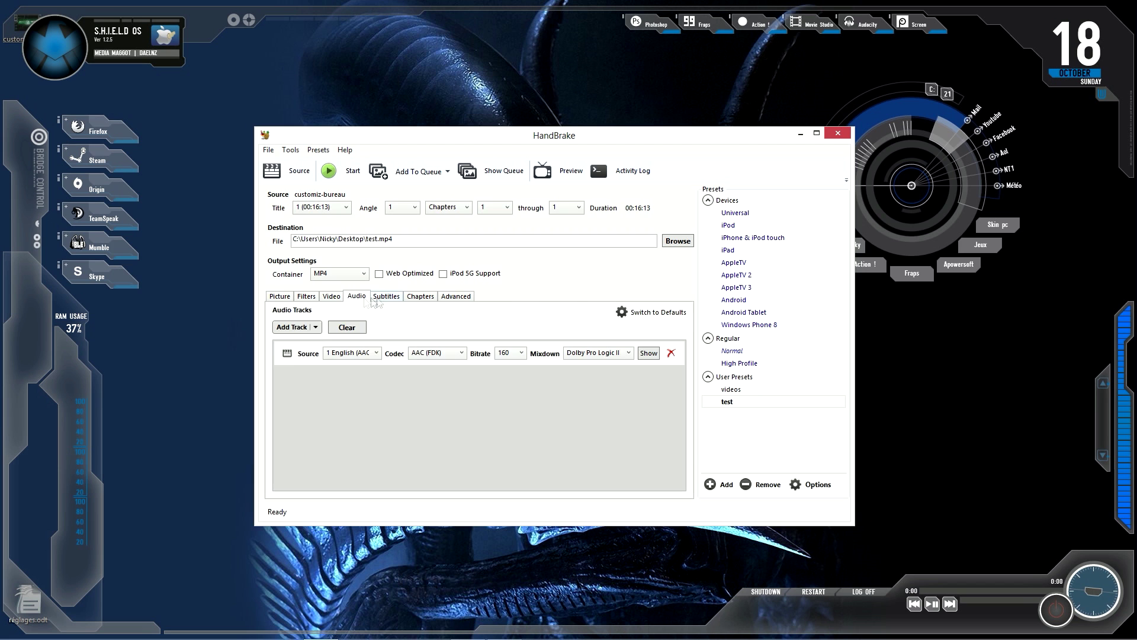
{"action": "left_click", "coordinate": [457, 299]}
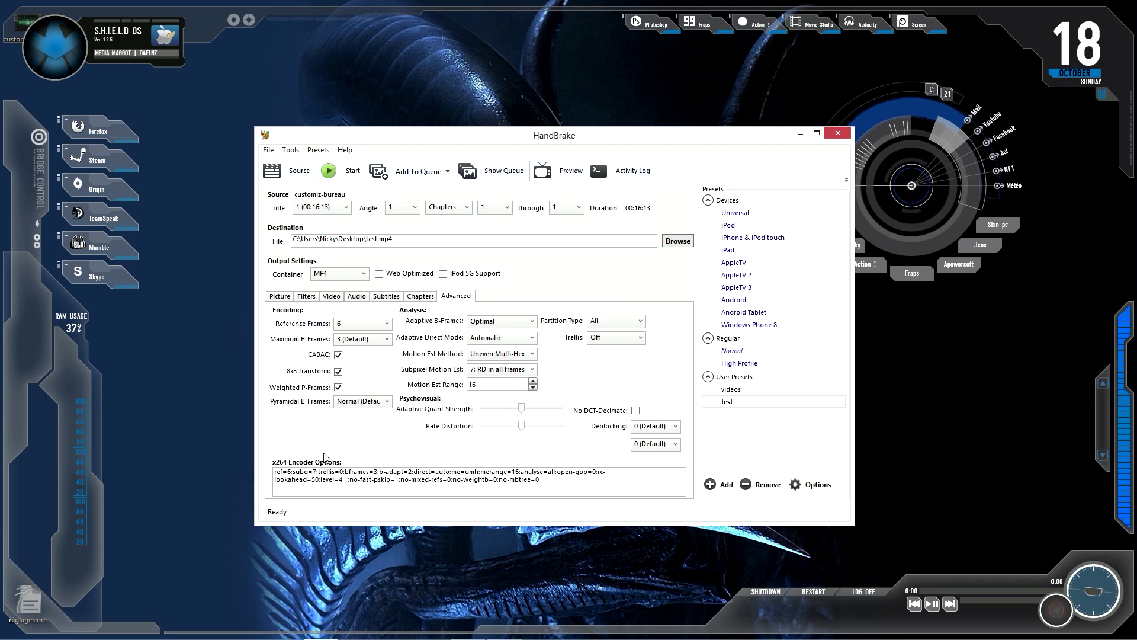
{"action": "left_click", "coordinate": [281, 296]}
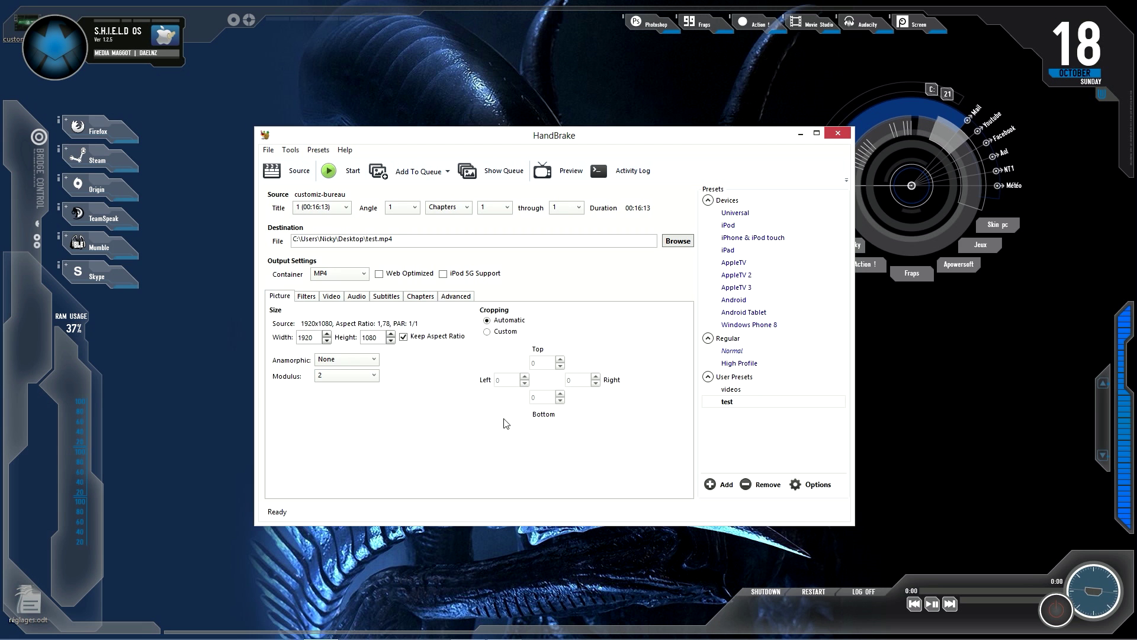
Reposition the HandBrake window on the desktop and start encoding customiz-bureau to test.mp4.
{"action": "left_click_drag", "start_coordinate": [632, 140], "coordinate": [529, 214]}
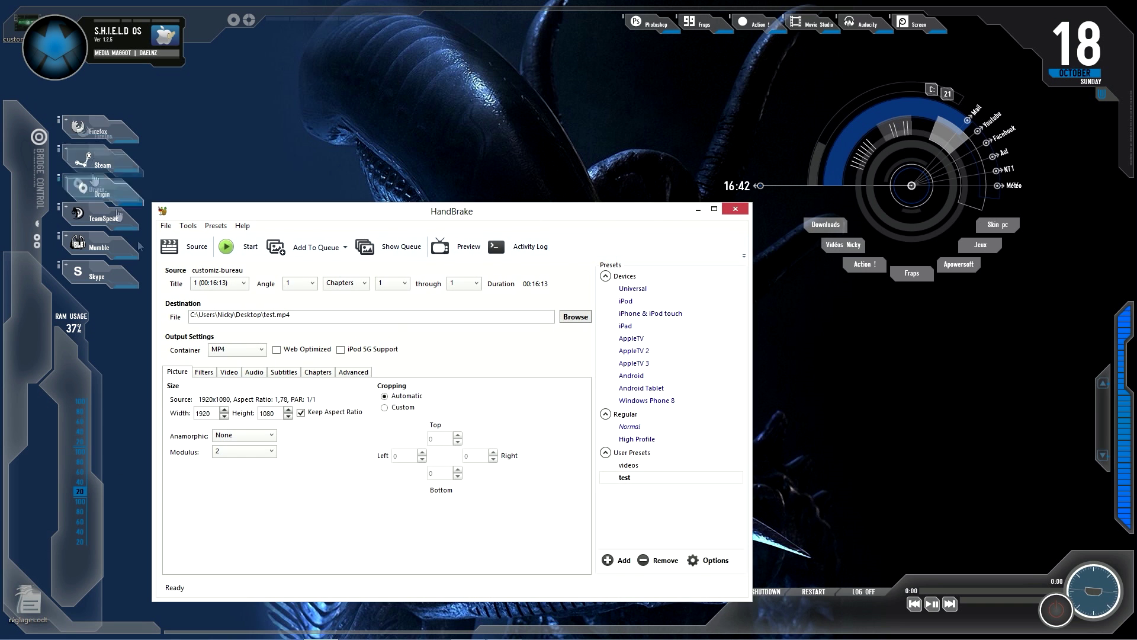
{"action": "left_click_drag", "start_coordinate": [449, 214], "coordinate": [479, 212]}
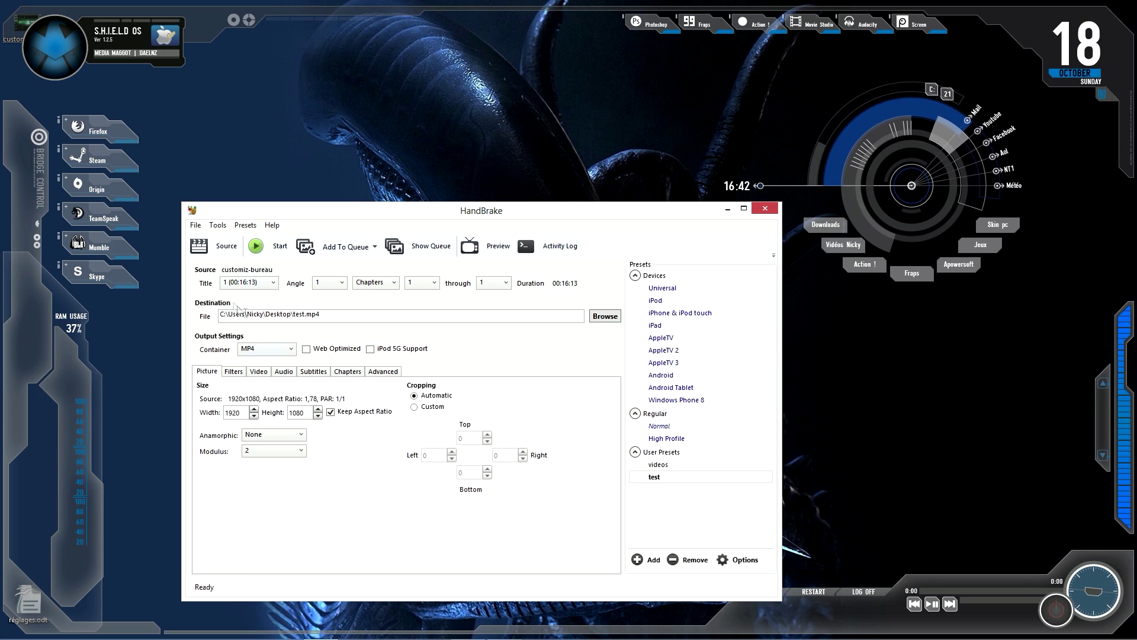
{"action": "left_click", "coordinate": [268, 251]}
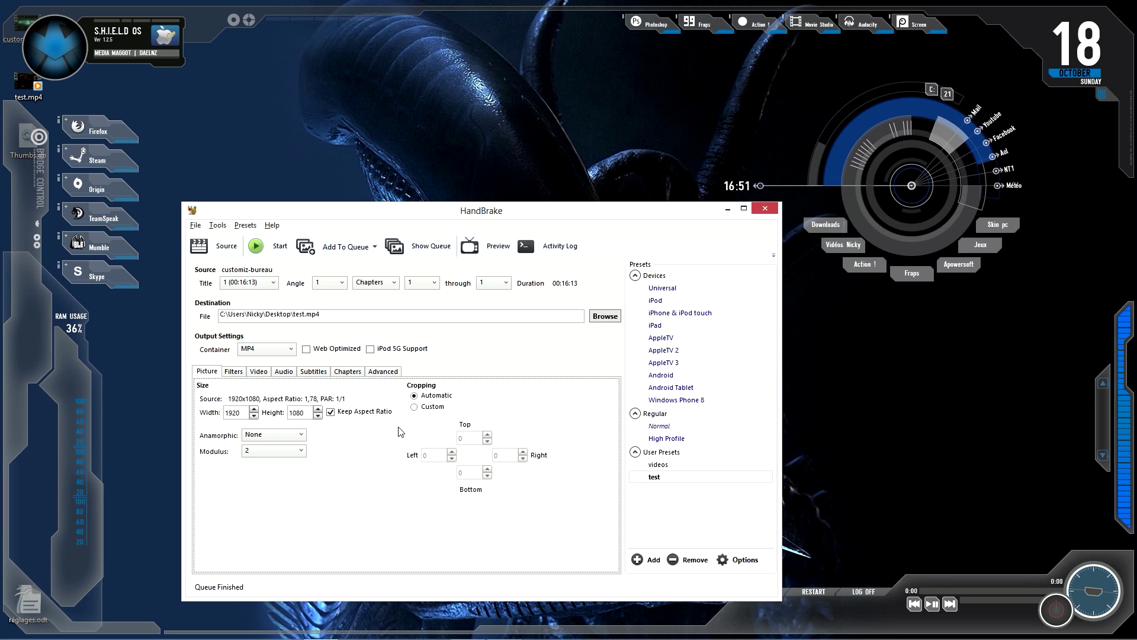
Move the HandBrake window aside and stack customiz-bureau.mp4 above test.mp4 in the free desktop area, with the Handbrake shortcut placed higher up.
{"action": "left_click_drag", "start_coordinate": [562, 220], "coordinate": [825, 50]}
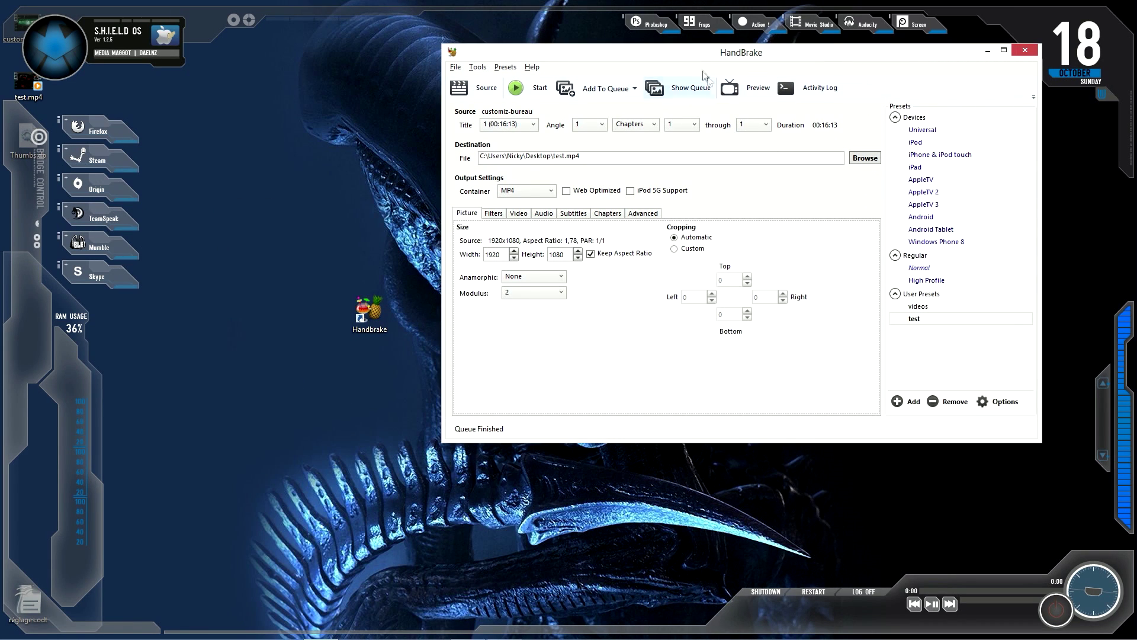
{"action": "left_click_drag", "start_coordinate": [691, 55], "coordinate": [742, 41]}
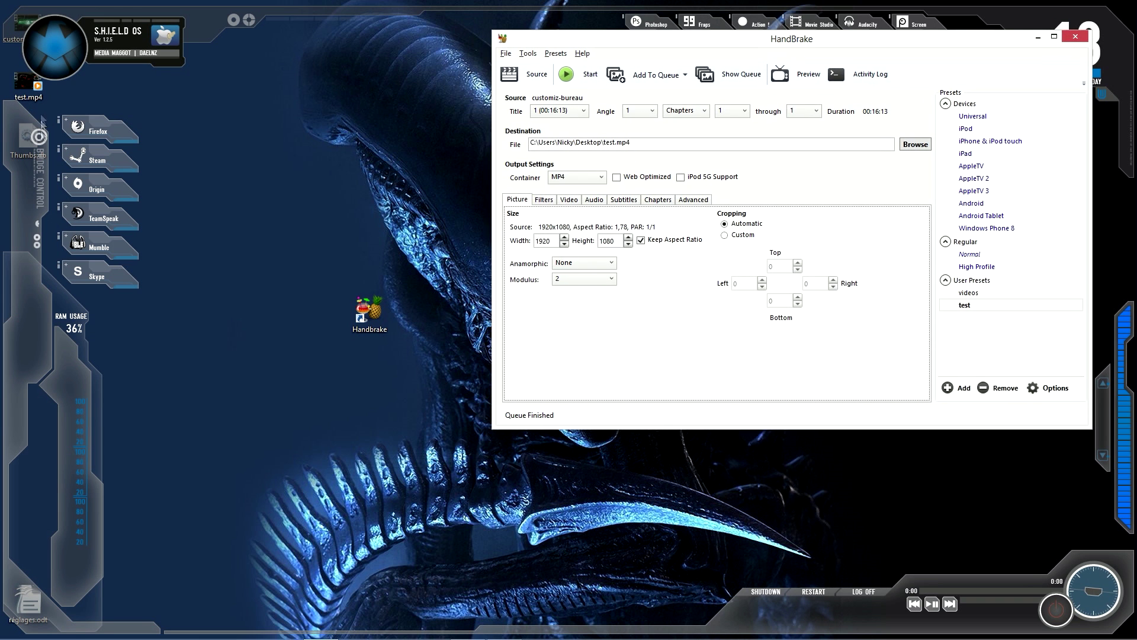
{"action": "left_click_drag", "start_coordinate": [25, 25], "coordinate": [303, 267]}
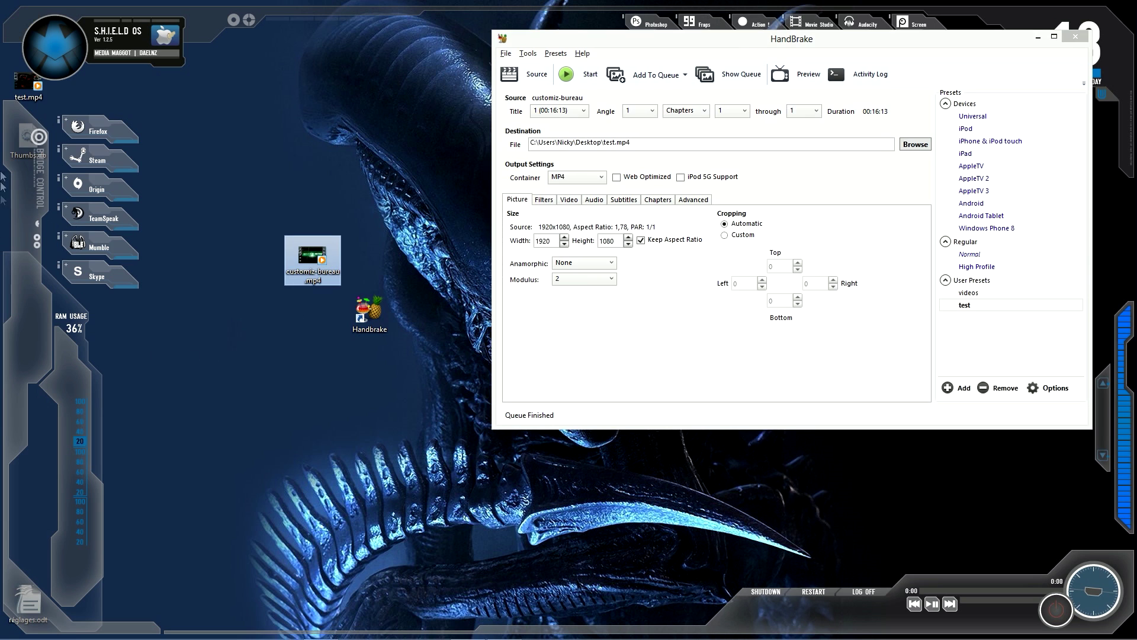
{"action": "left_click_drag", "start_coordinate": [372, 319], "coordinate": [372, 86]}
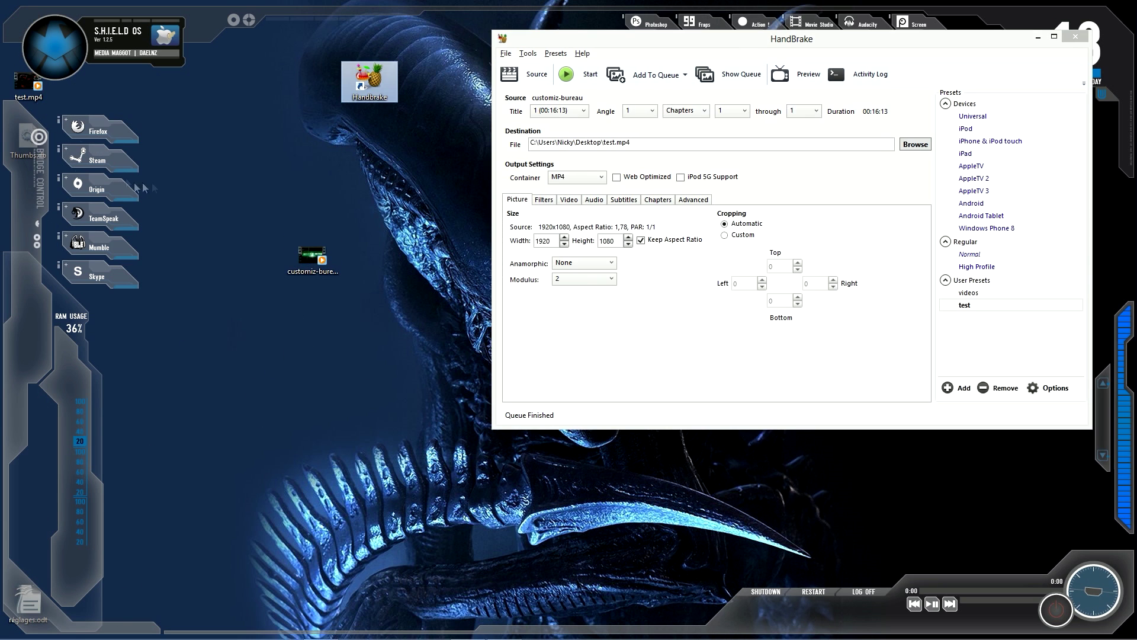
{"action": "left_click_drag", "start_coordinate": [27, 83], "coordinate": [311, 314]}
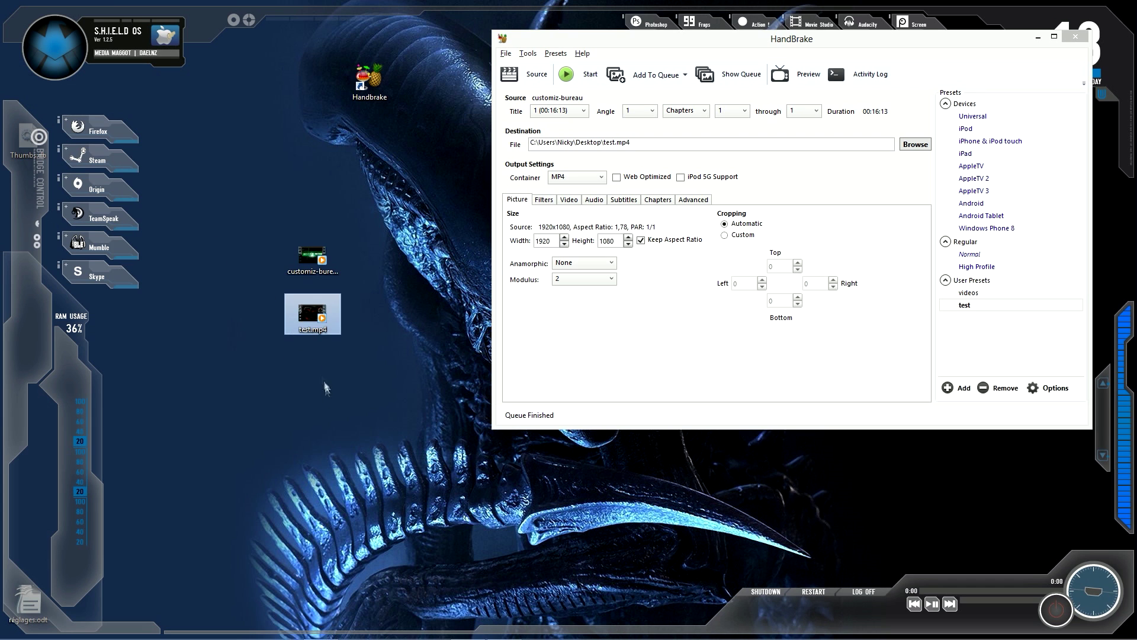
{"action": "left_click_drag", "start_coordinate": [302, 415], "coordinate": [303, 422]}
{"action": "left_click_drag", "start_coordinate": [311, 259], "coordinate": [300, 408]}
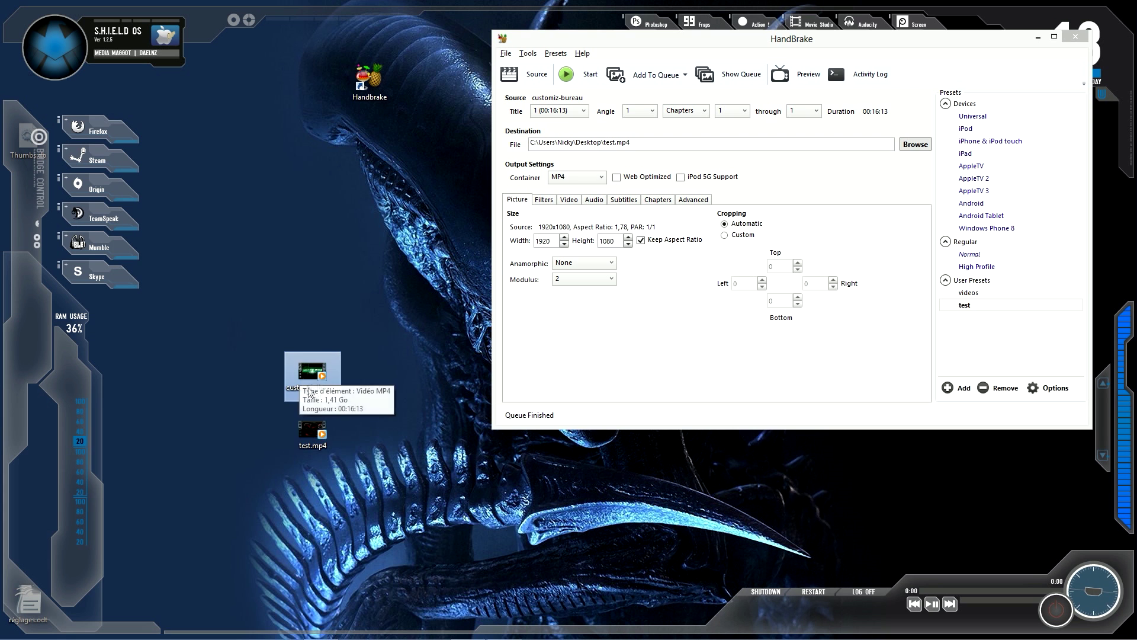
Check the file size of the original customiz-bureau.mp4 in its properties, and close them.
{"action": "right_click", "coordinate": [309, 387]}
{"action": "left_click", "coordinate": [351, 610]}
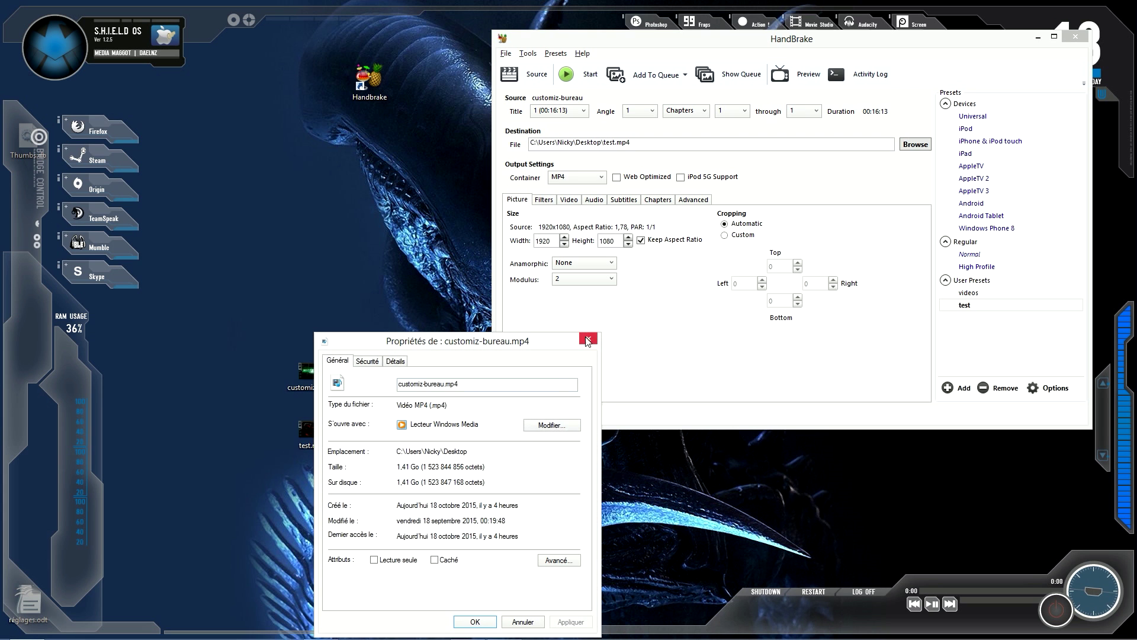
{"action": "left_click", "coordinate": [588, 339]}
Check the file size of the encoded test.mp4 in its properties, and close them.
{"action": "right_click", "coordinate": [309, 432]}
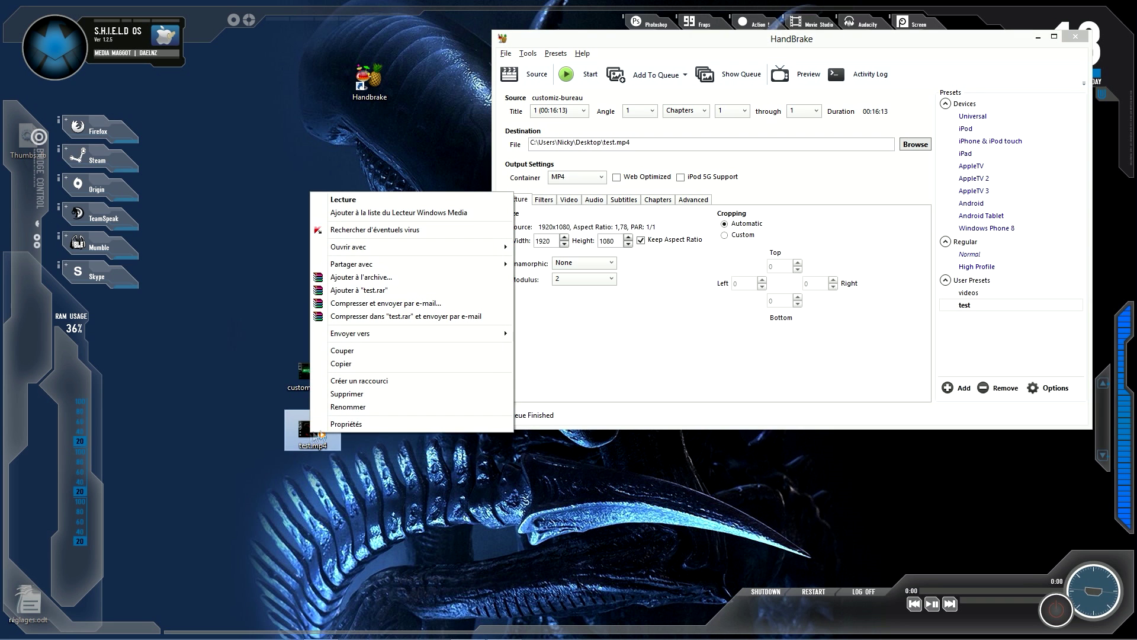
{"action": "left_click", "coordinate": [357, 425]}
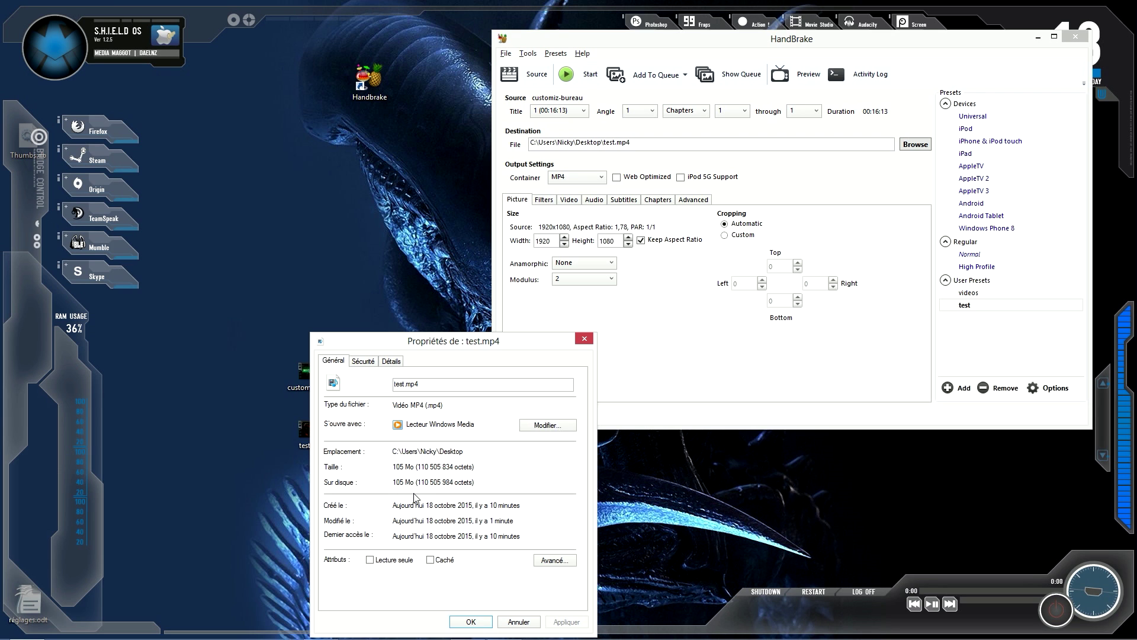
{"action": "left_click_drag", "start_coordinate": [447, 348], "coordinate": [484, 296]}
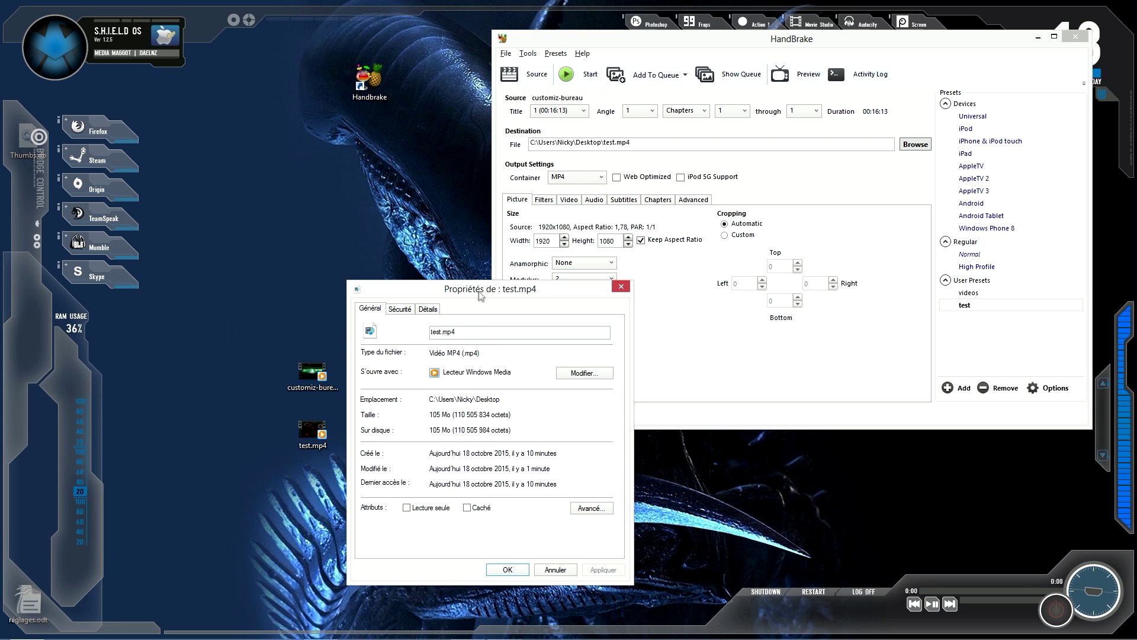
{"action": "left_click_drag", "start_coordinate": [484, 295], "coordinate": [442, 264]}
{"action": "left_click_drag", "start_coordinate": [536, 258], "coordinate": [506, 259]}
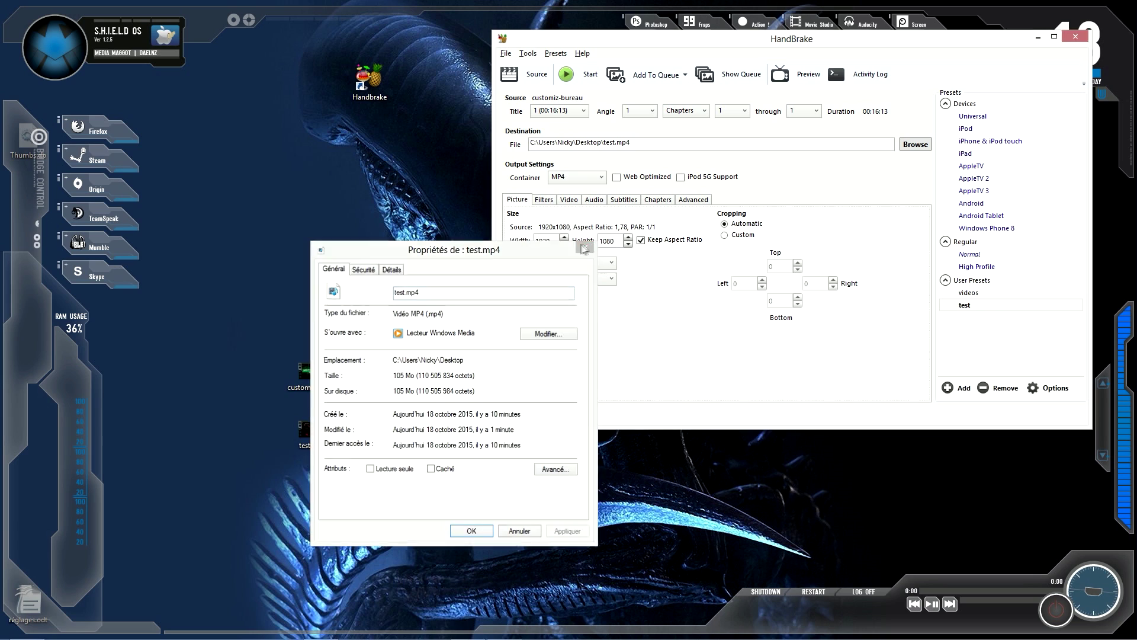
{"action": "left_click", "coordinate": [585, 247]}
Play the original customiz-bureau.mp4 in Windows Media Player, skip ahead to about a minute and a half to examine image quality, and close the player.
{"action": "double_click", "coordinate": [312, 375]}
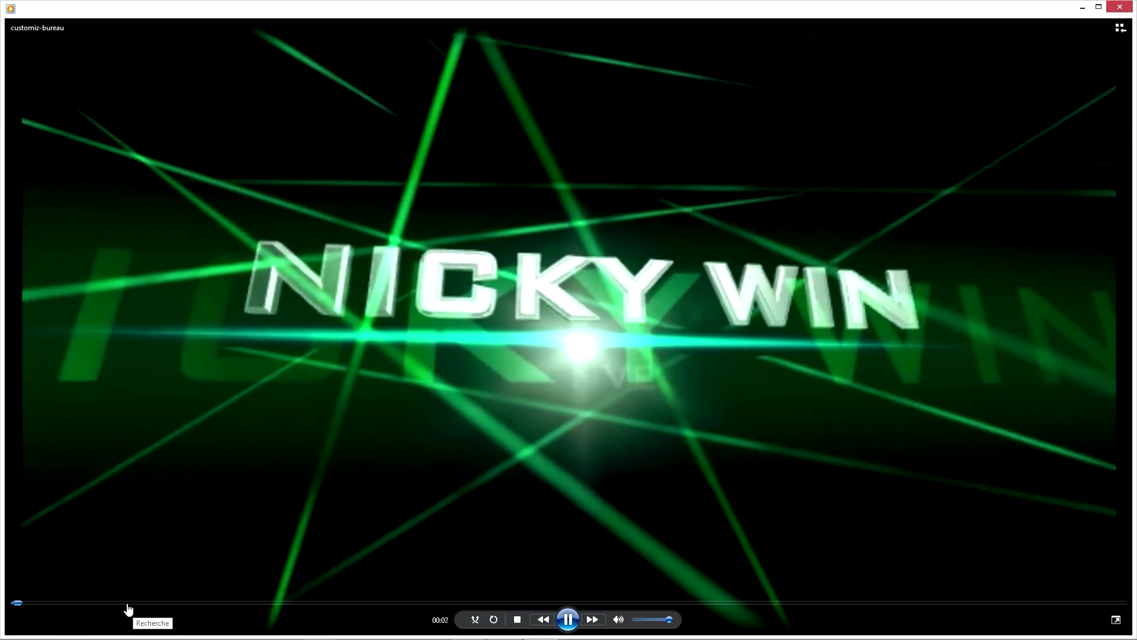
{"action": "left_click", "coordinate": [128, 603]}
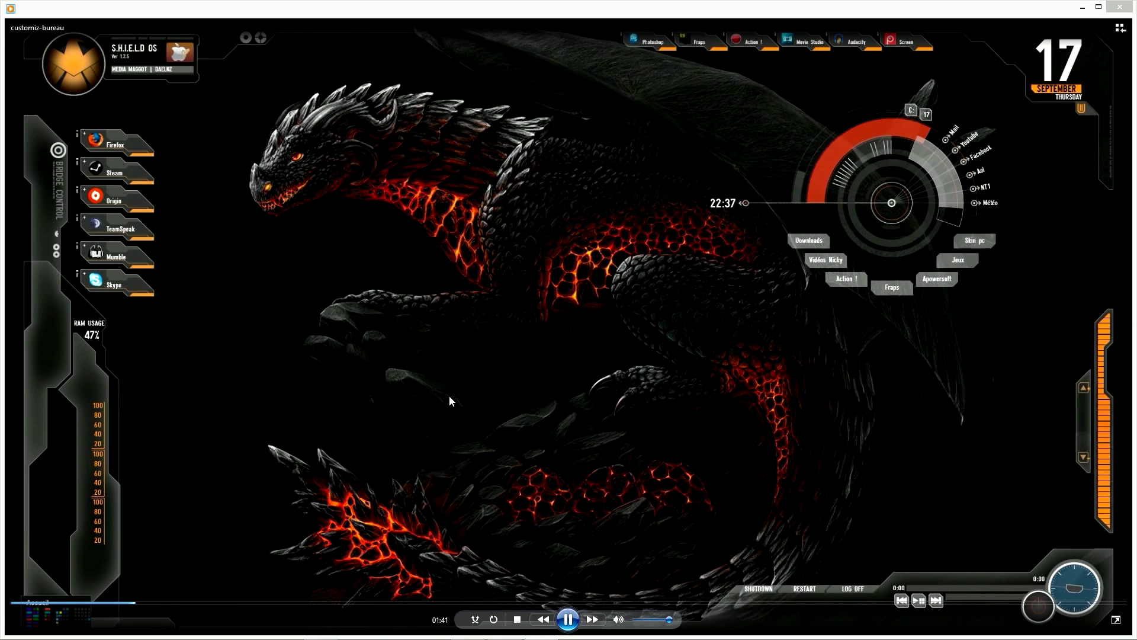
{"action": "left_click", "coordinate": [110, 603]}
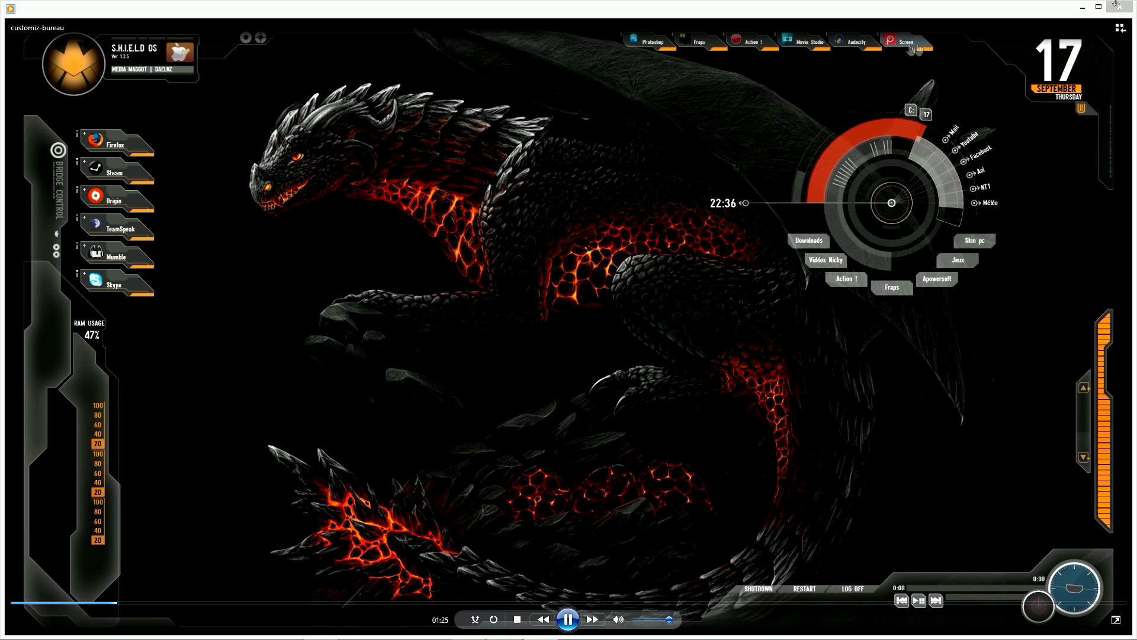
{"action": "left_click", "coordinate": [1121, 8]}
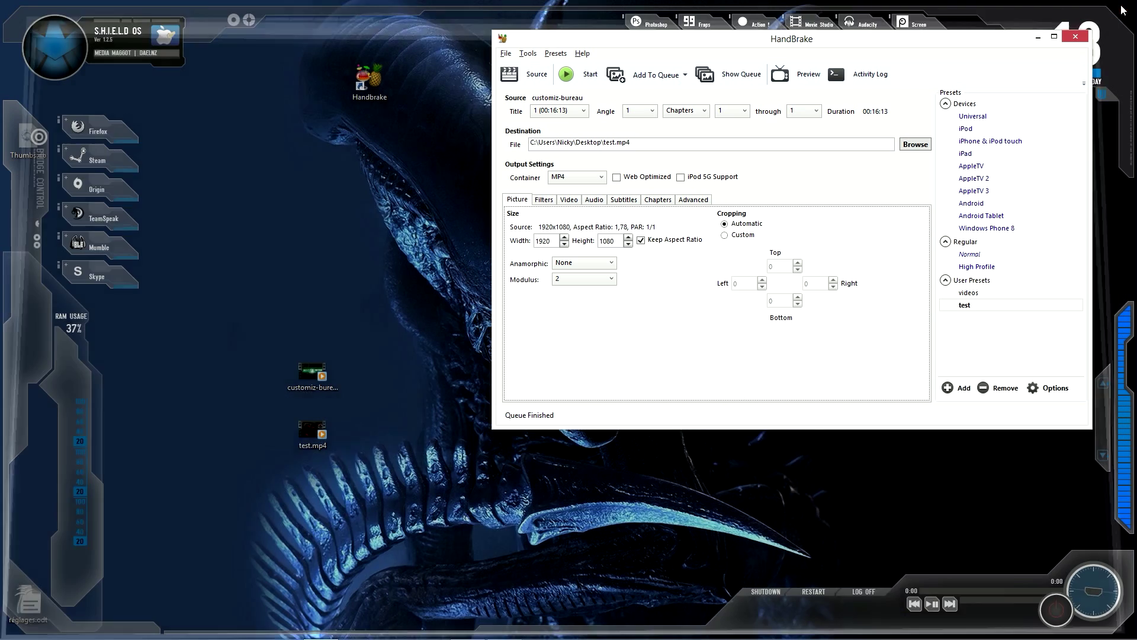
Play the encoded test.mp4, skip ahead to a similar point to compare its image quality with the original, and close the player.
{"action": "double_click", "coordinate": [305, 430]}
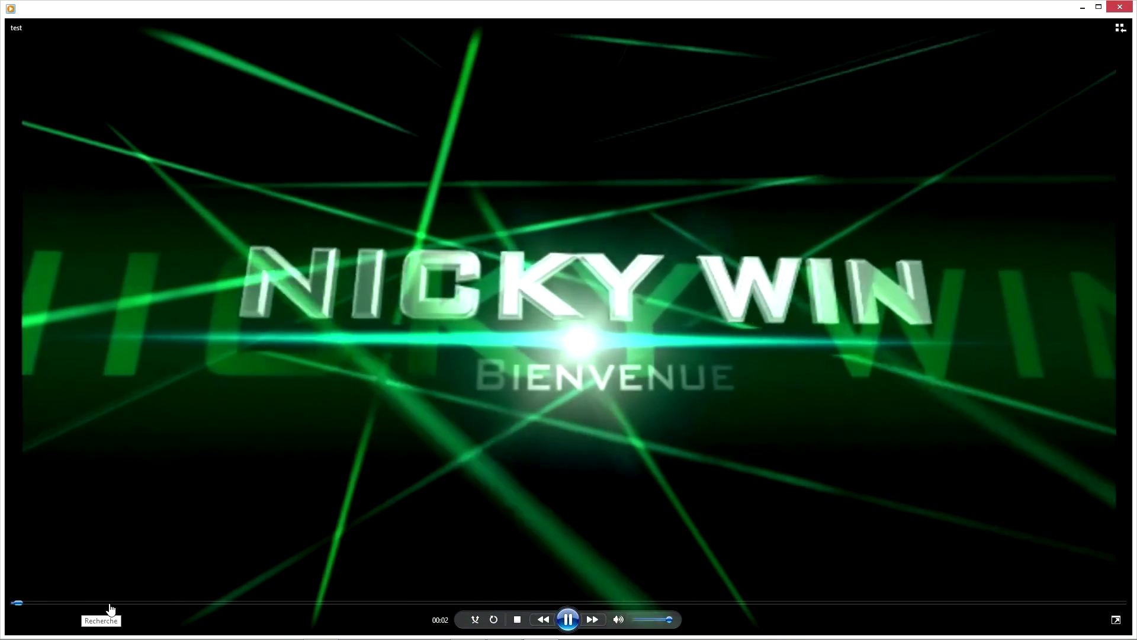
{"action": "left_click", "coordinate": [106, 603]}
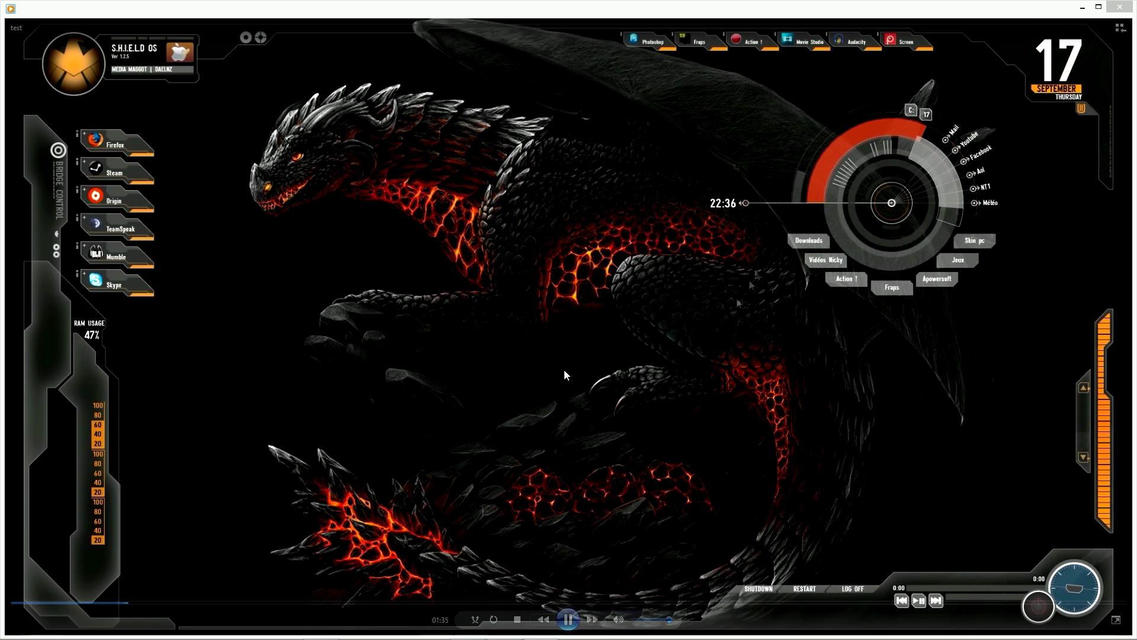
{"action": "left_click", "coordinate": [1120, 9]}
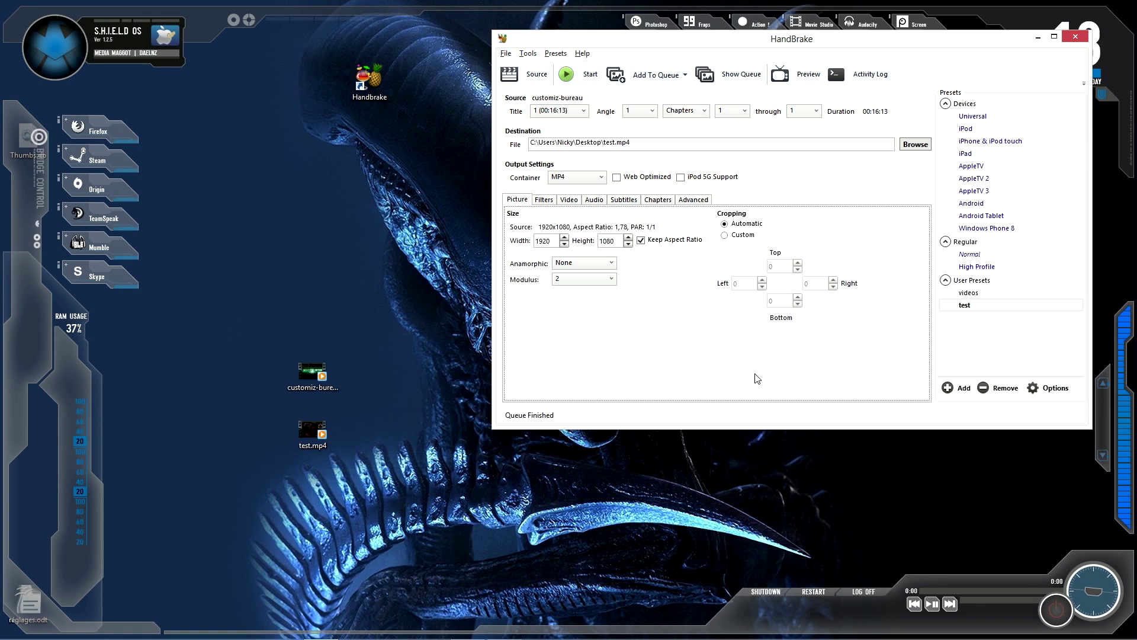
Move customiz-bureau.mp4 and test.mp4 together next to the application shortcuts on the desktop and leave both deselected.
{"action": "left_click_drag", "start_coordinate": [317, 480], "coordinate": [186, 260]}
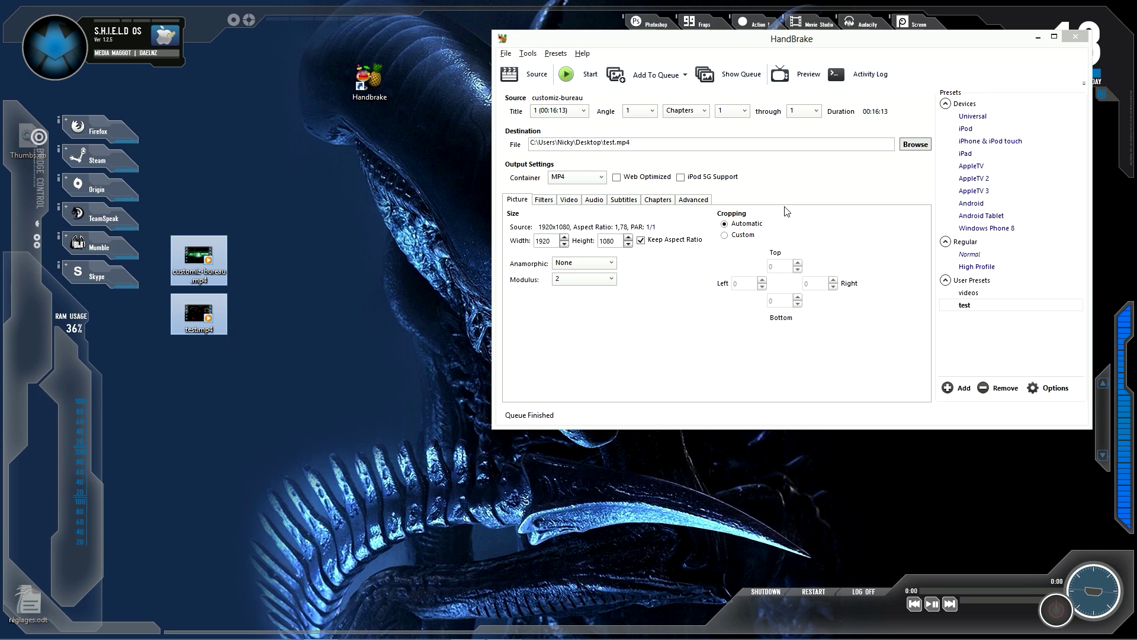
{"action": "left_click", "coordinate": [208, 301]}
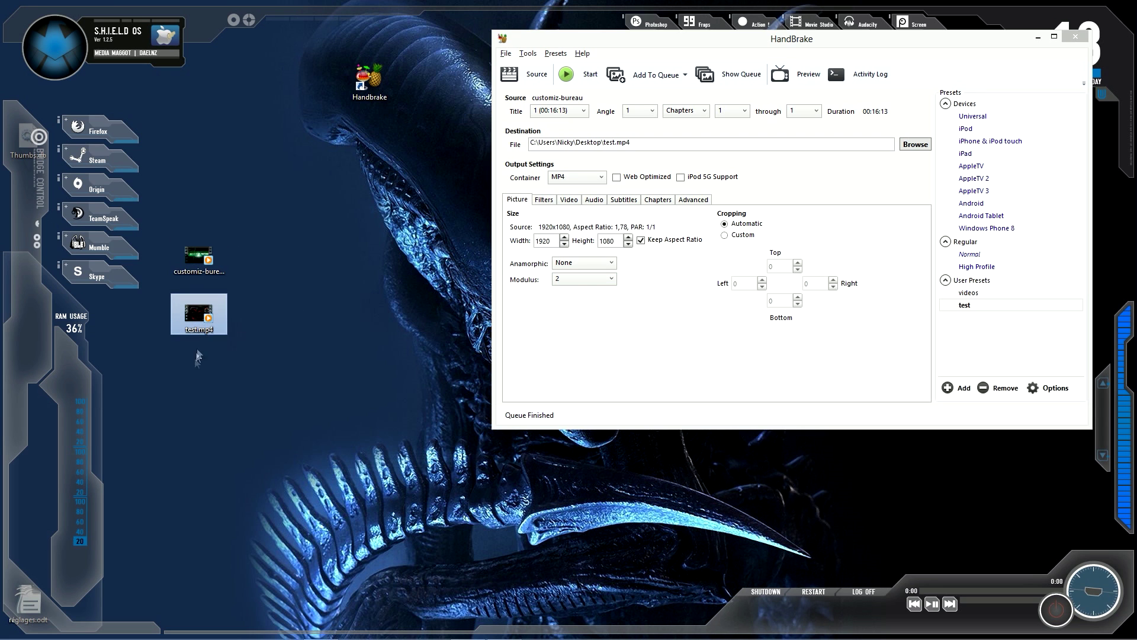
{"action": "mouse_move", "coordinate": [202, 325]}
{"action": "left_click", "coordinate": [201, 260]}
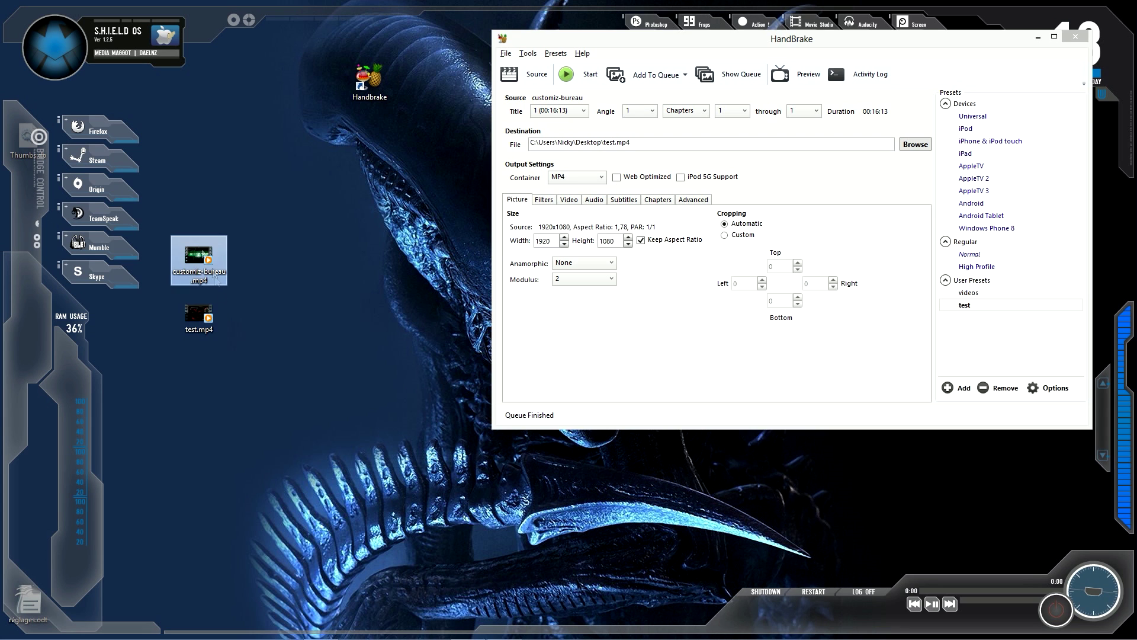
{"action": "left_click", "coordinate": [202, 314]}
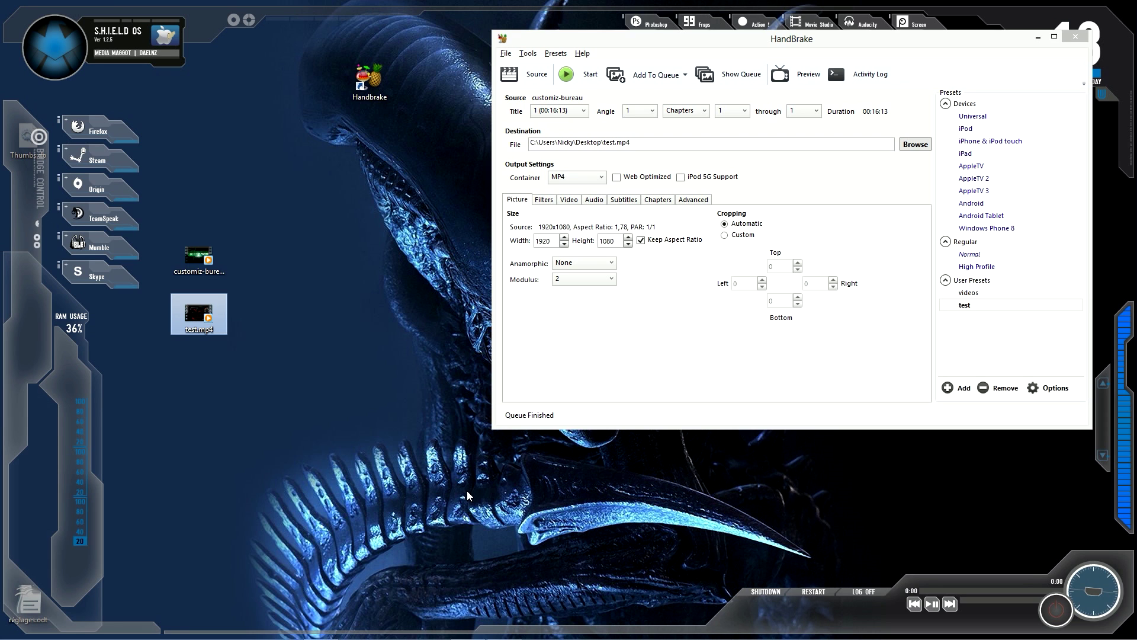
{"action": "left_click", "coordinate": [326, 499]}
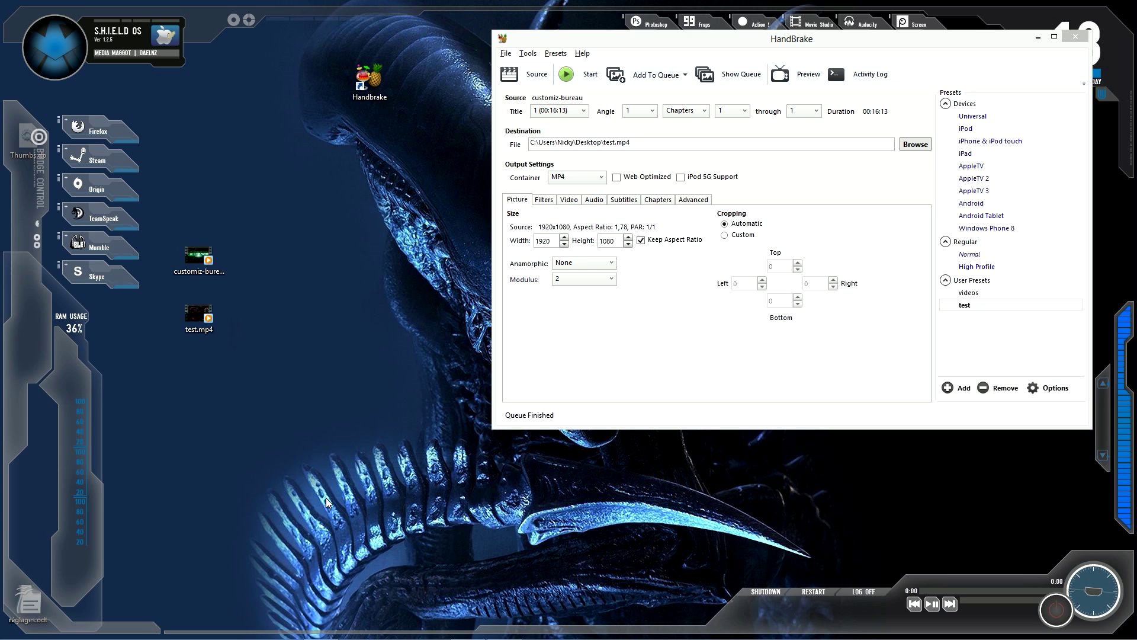